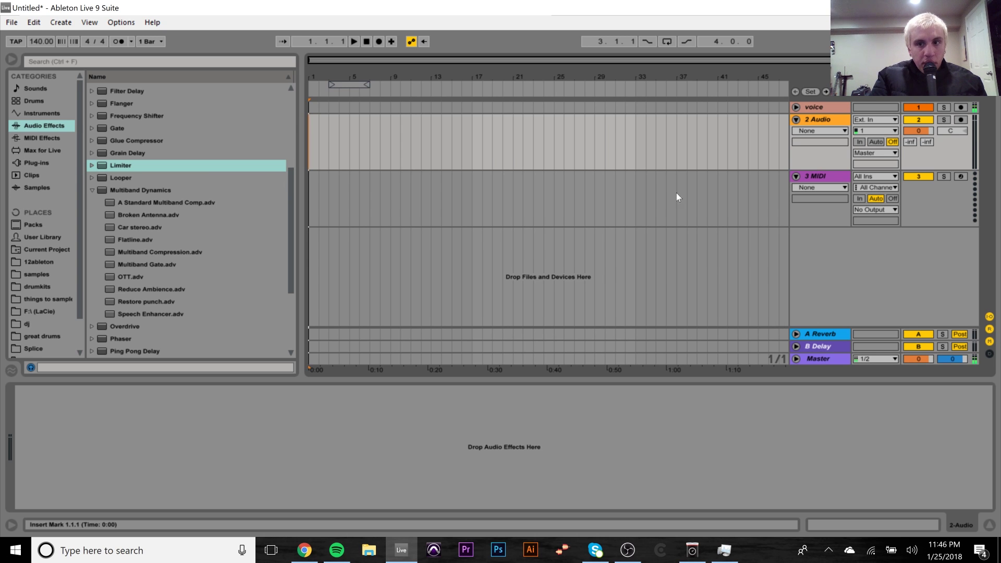
{"action": "key", "text": "Tab"}
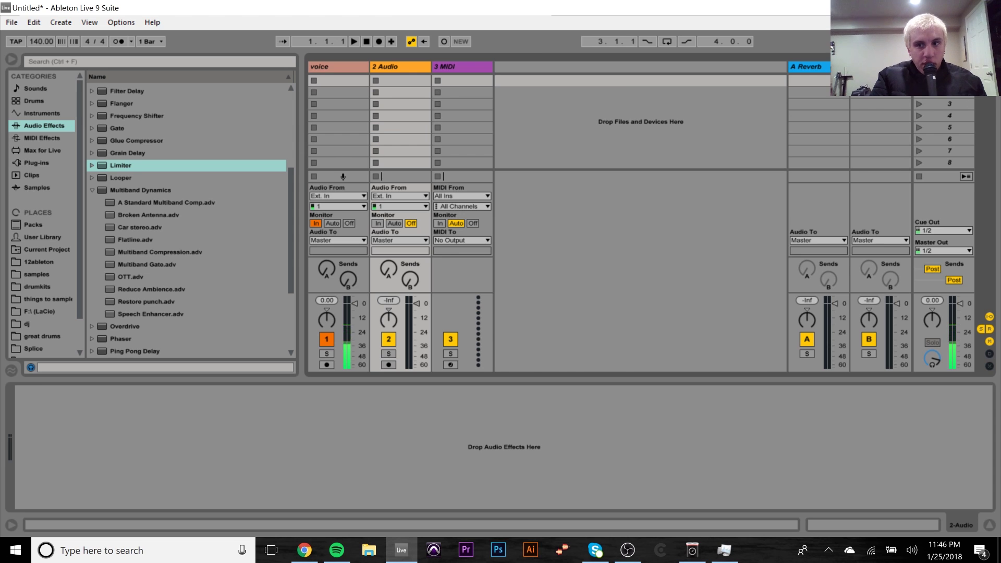
{"action": "key", "text": "Tab"}
{"action": "key", "text": "Tab"}
{"action": "key", "text": "Tab"}
{"action": "key", "text": "Tab"}
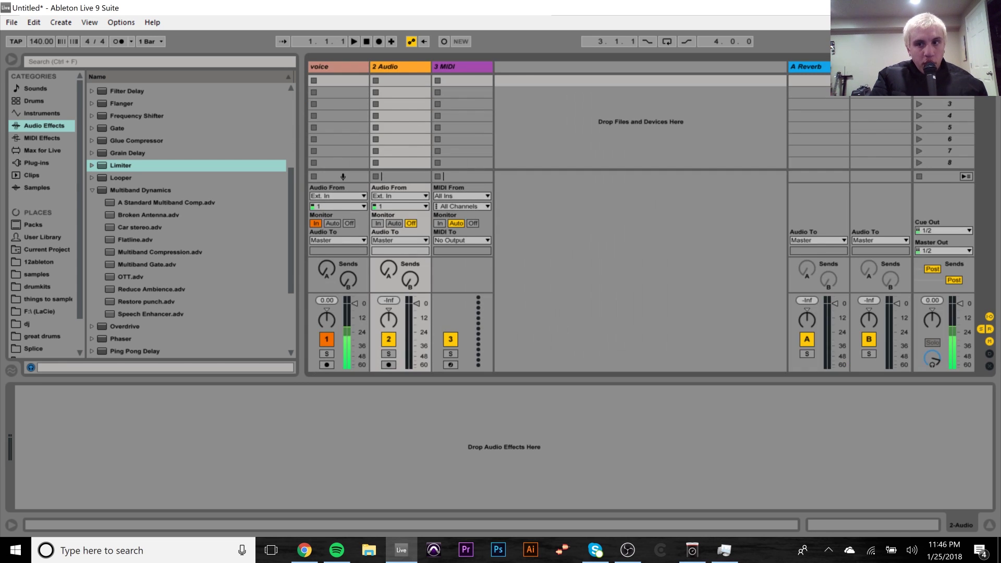
{"action": "key", "text": "Tab"}
{"action": "key", "text": "Tab"}
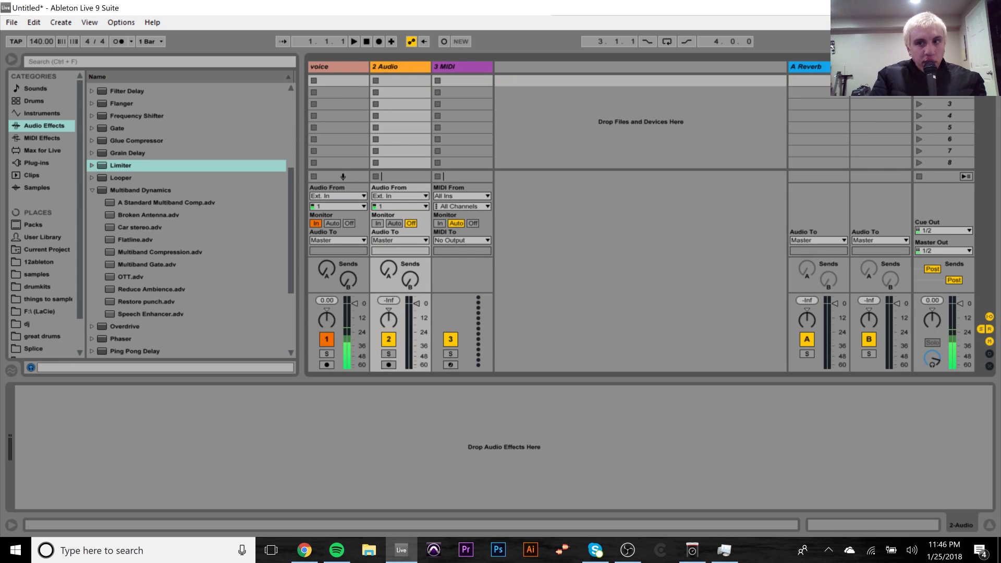
{"action": "key", "text": "Tab"}
{"action": "left_click", "coordinate": [487, 192]}
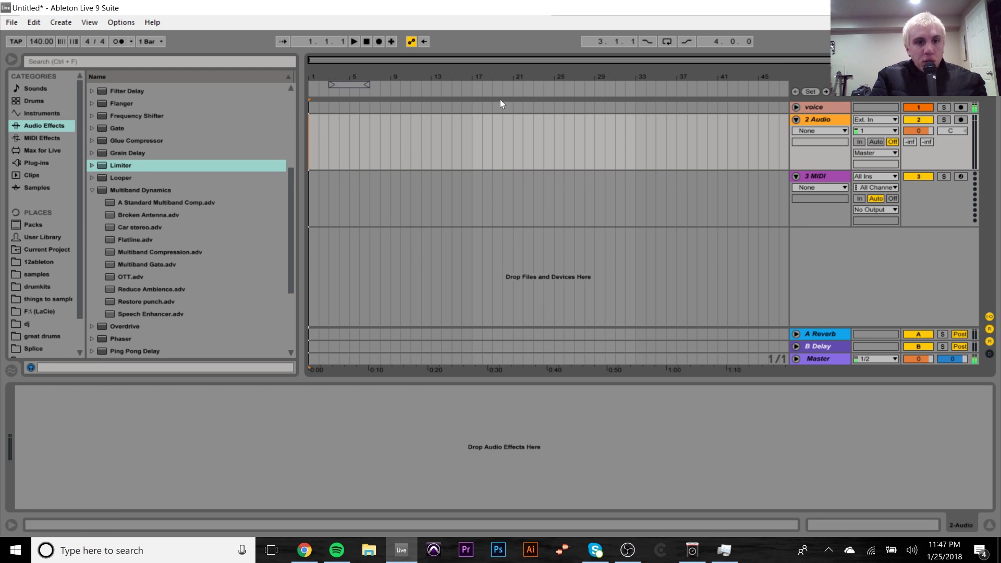
{"action": "key", "text": "Tab"}
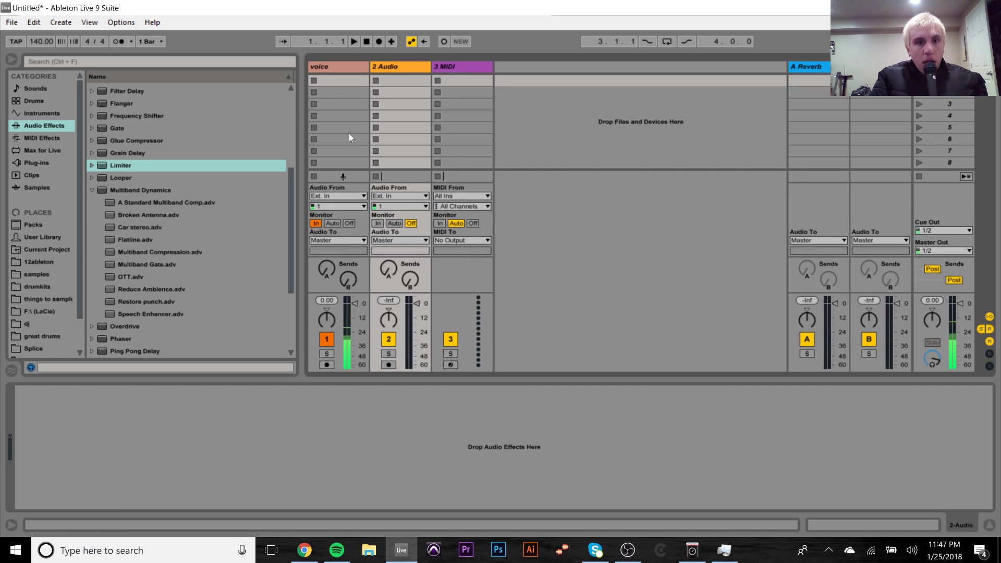
{"action": "double_click", "coordinate": [464, 115]}
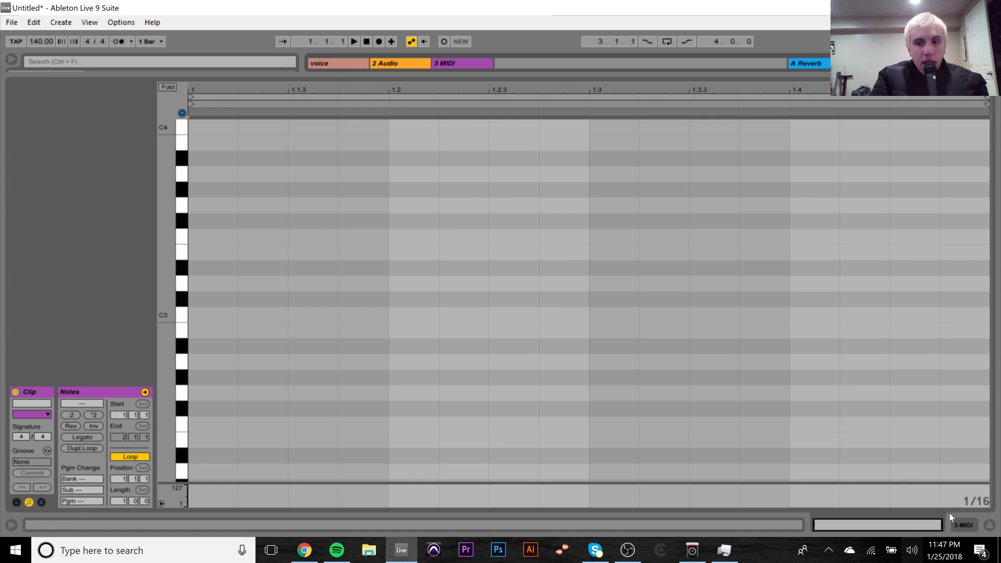
{"action": "key", "text": "shift+Tab"}
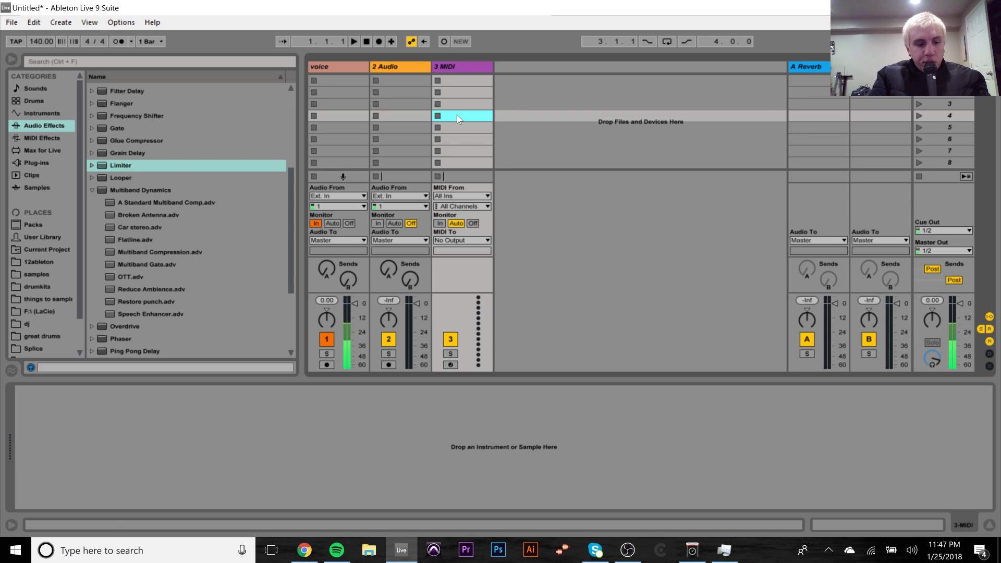
{"action": "key", "text": "Tab"}
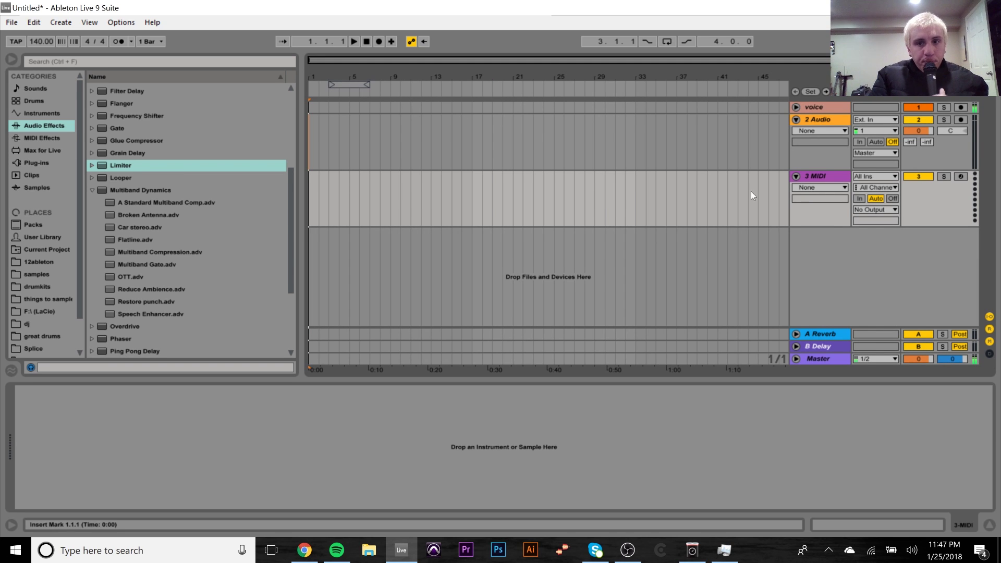
Place the Drumcodes 8Bit 041 sample at bar 1 of the 2 Audio track.
{"action": "left_click", "coordinate": [824, 118]}
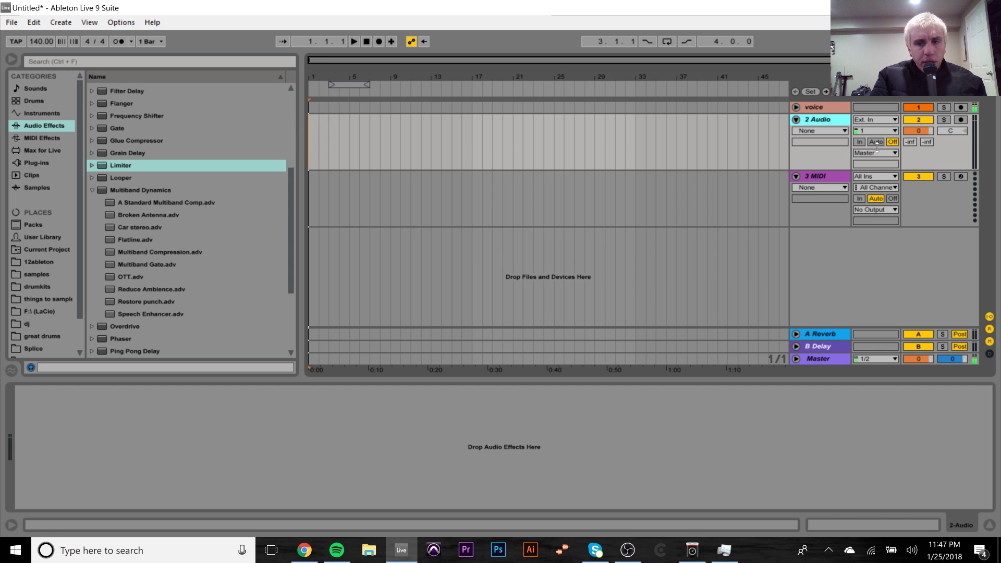
{"action": "key", "text": "Down"}
{"action": "key", "text": "Up"}
{"action": "left_click", "coordinate": [49, 272]}
{"action": "left_click", "coordinate": [93, 201]}
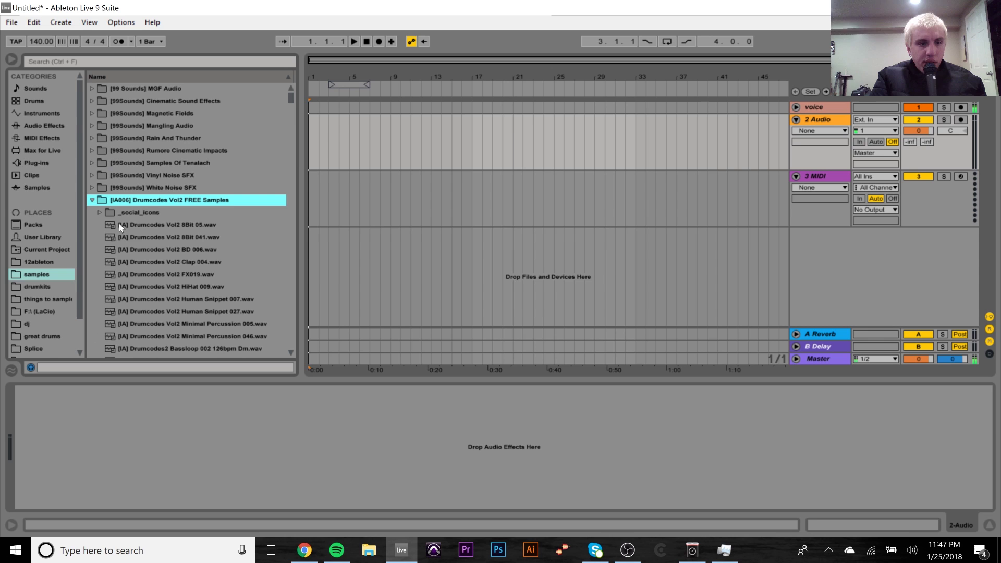
{"action": "left_click", "coordinate": [140, 236]}
{"action": "left_click_drag", "start_coordinate": [140, 237], "coordinate": [316, 138]}
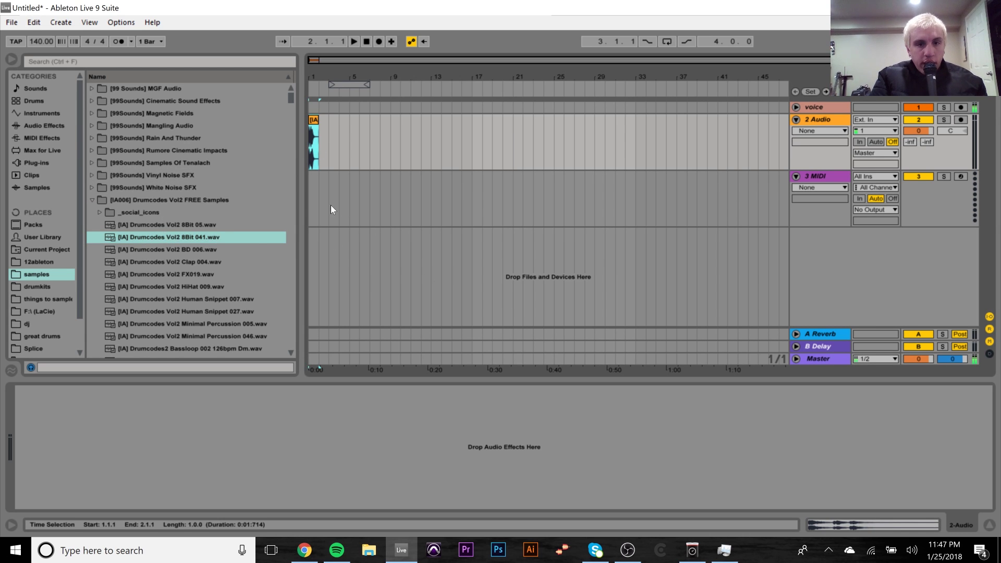
Insert a MIDI clip at bar 5 on 3 MIDI holding an F#2 note ending at 1.1.3.
{"action": "left_click", "coordinate": [816, 180]}
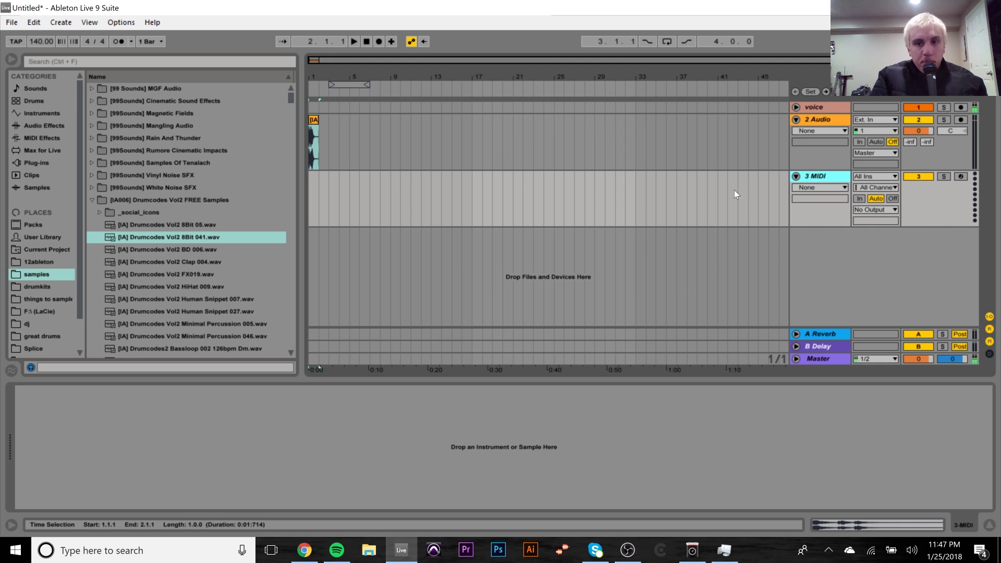
{"action": "left_click", "coordinate": [355, 190]}
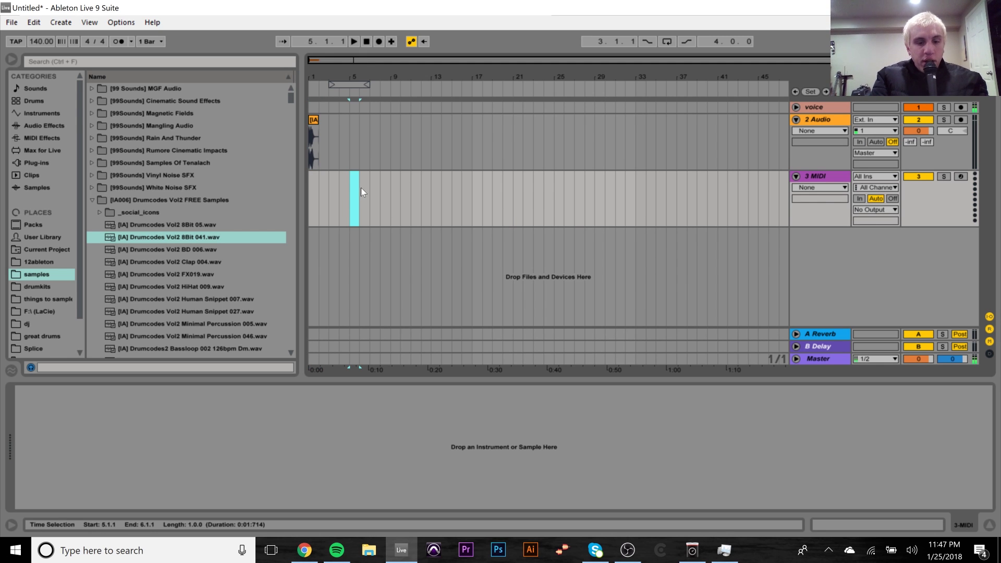
{"action": "key", "text": "ctrl+shift+m"}
{"action": "double_click", "coordinate": [355, 175]}
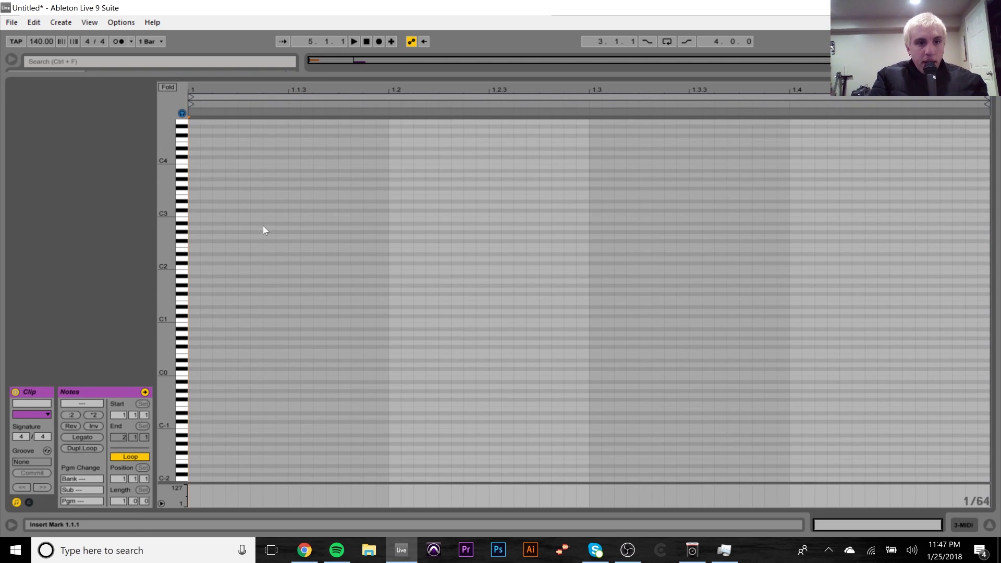
{"action": "double_click", "coordinate": [201, 242]}
{"action": "left_click_drag", "start_coordinate": [204, 241], "coordinate": [386, 243]}
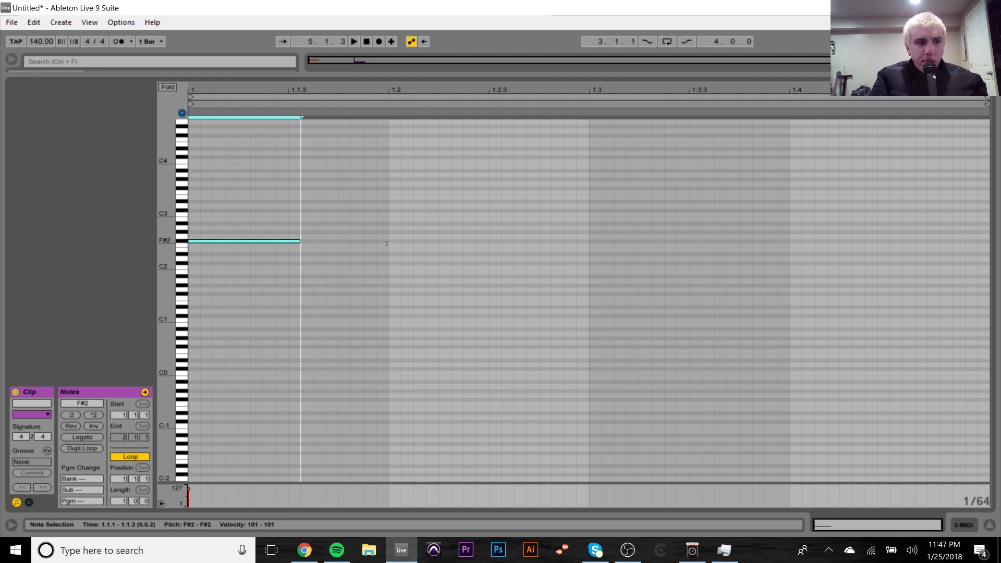
{"action": "left_click", "coordinate": [964, 525]}
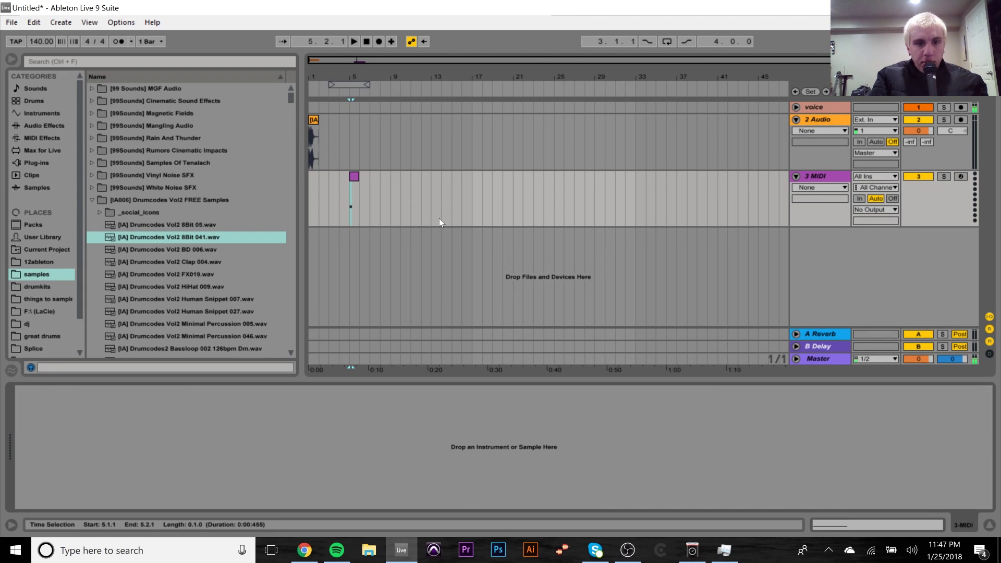
Delete the bar-5 MIDI clip and select bars 5 to 7.
{"action": "left_click", "coordinate": [354, 177]}
{"action": "key", "text": "Delete"}
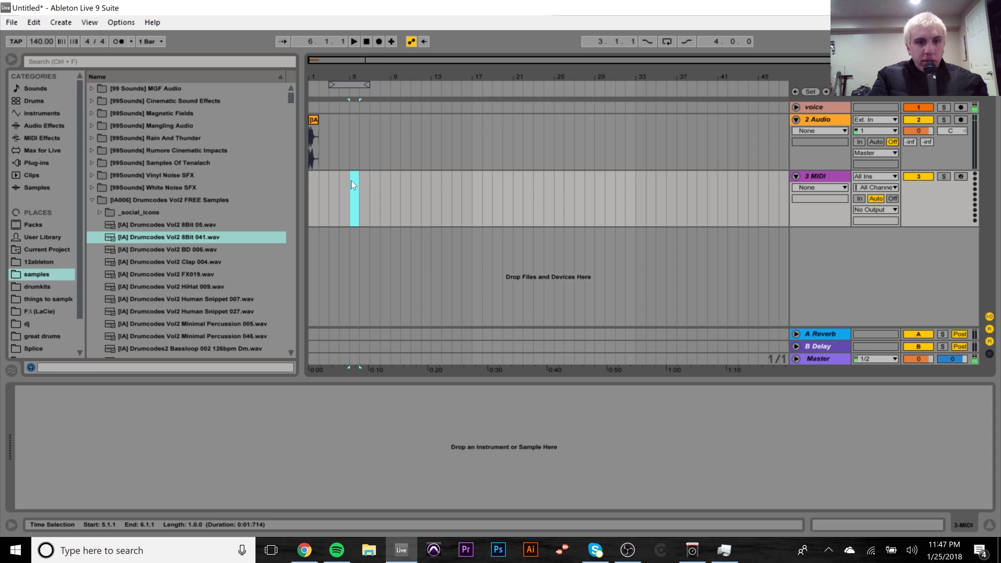
{"action": "mouse_move", "coordinate": [352, 181]}
{"action": "left_mouse_down"}
{"action": "mouse_move", "coordinate": [380, 181]}
{"action": "mouse_move", "coordinate": [369, 183]}
{"action": "left_mouse_up"}
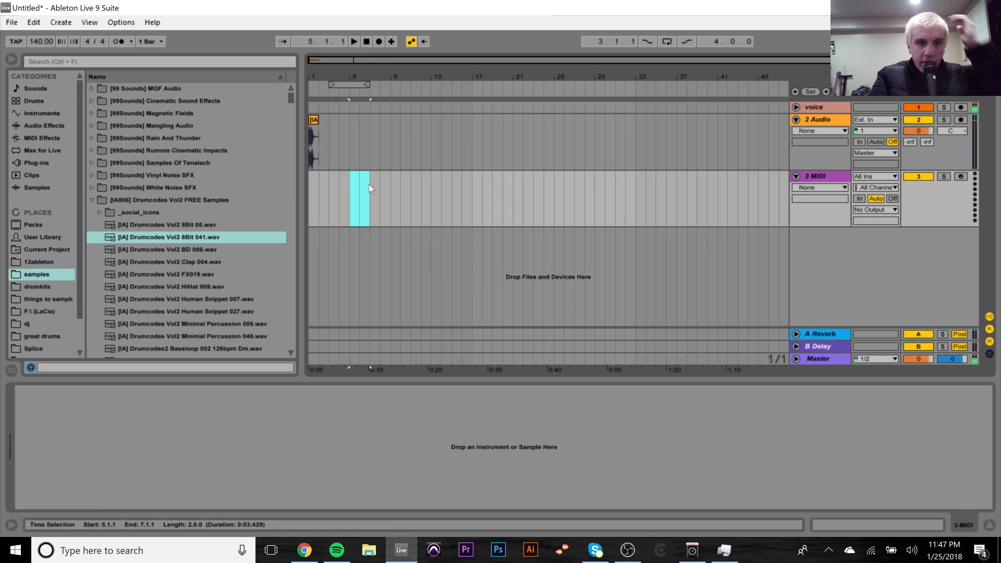
Set the insert mark at bar 5, lower 2 Audio volume to -8.1 dB, then reset it to 0 dB.
{"action": "right_click", "coordinate": [368, 184]}
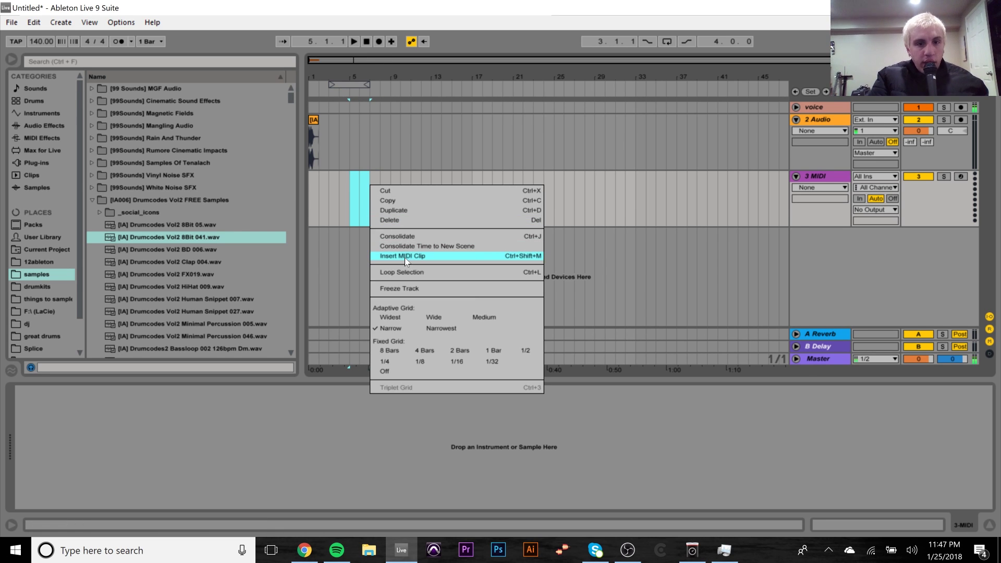
{"action": "left_click", "coordinate": [343, 183]}
{"action": "left_click", "coordinate": [350, 186]}
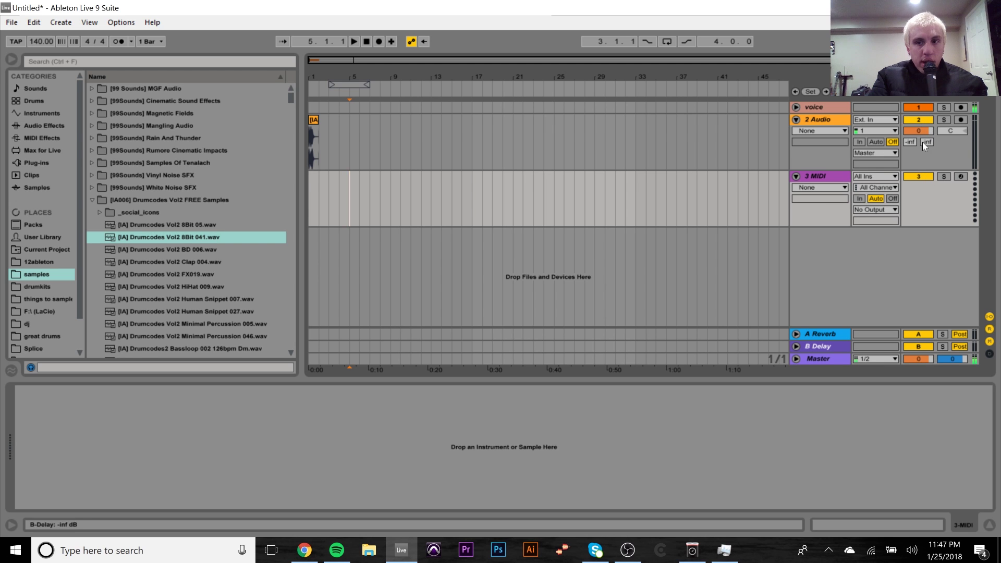
{"action": "mouse_move", "coordinate": [921, 131]}
{"action": "left_mouse_down"}
{"action": "mouse_move", "coordinate": [921, 146]}
{"action": "mouse_move", "coordinate": [921, 130]}
{"action": "left_mouse_up"}
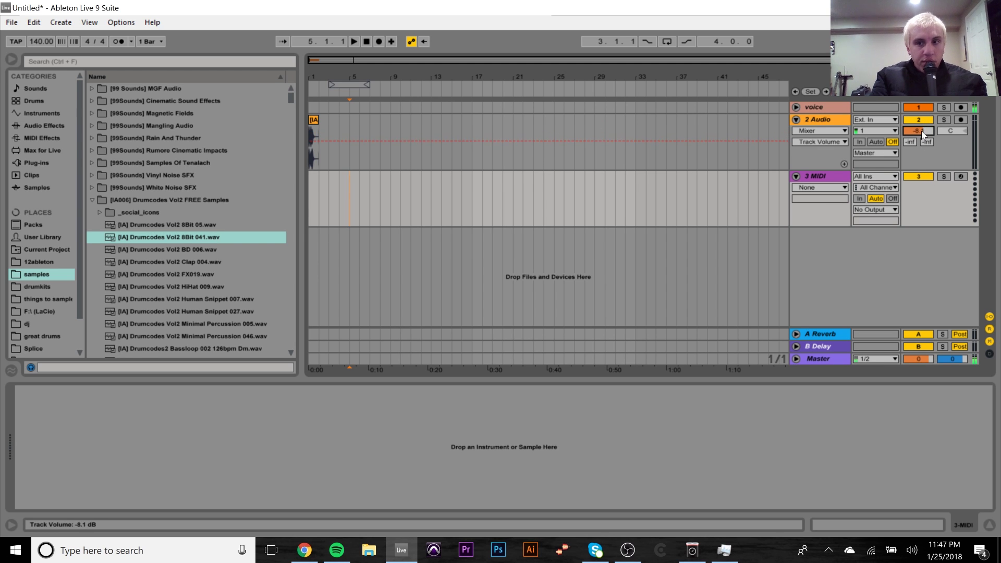
{"action": "key", "text": "Delete"}
{"action": "left_click", "coordinate": [806, 201]}
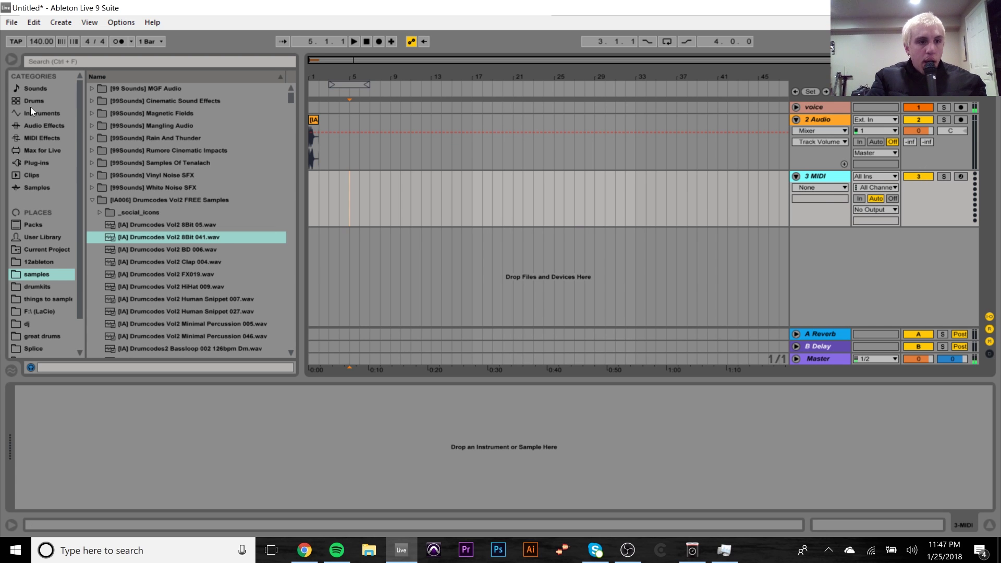
Browse the Sounds, Drums and Instruments categories, expanding and collapsing the Bass folder.
{"action": "left_click", "coordinate": [38, 92]}
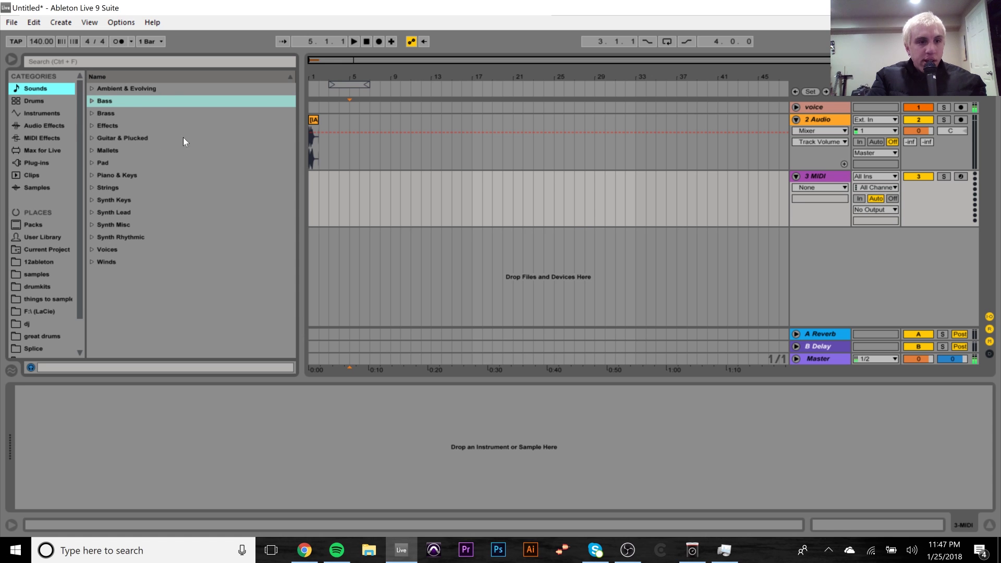
{"action": "left_click", "coordinate": [93, 101]}
{"action": "left_click", "coordinate": [92, 101]}
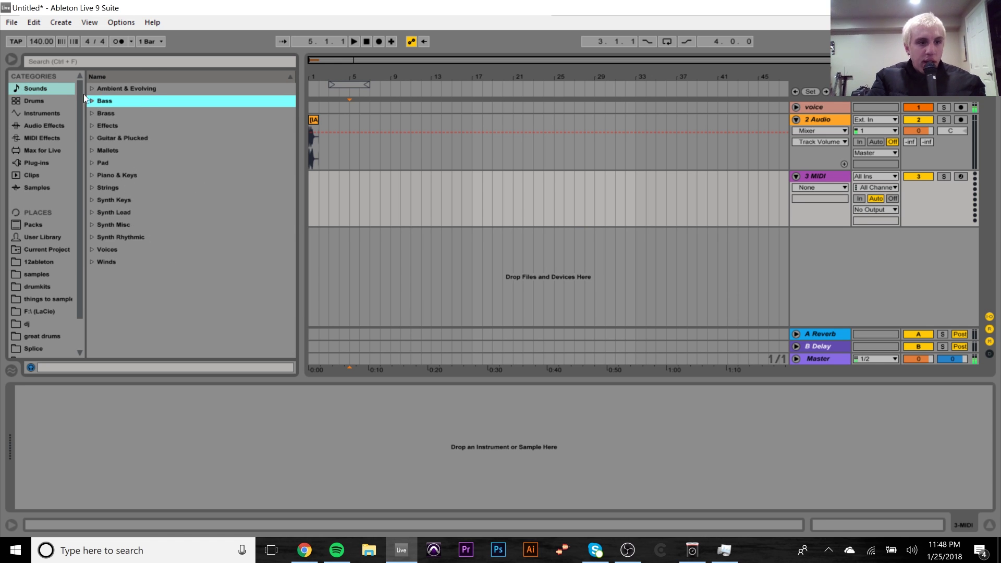
{"action": "left_click", "coordinate": [93, 102]}
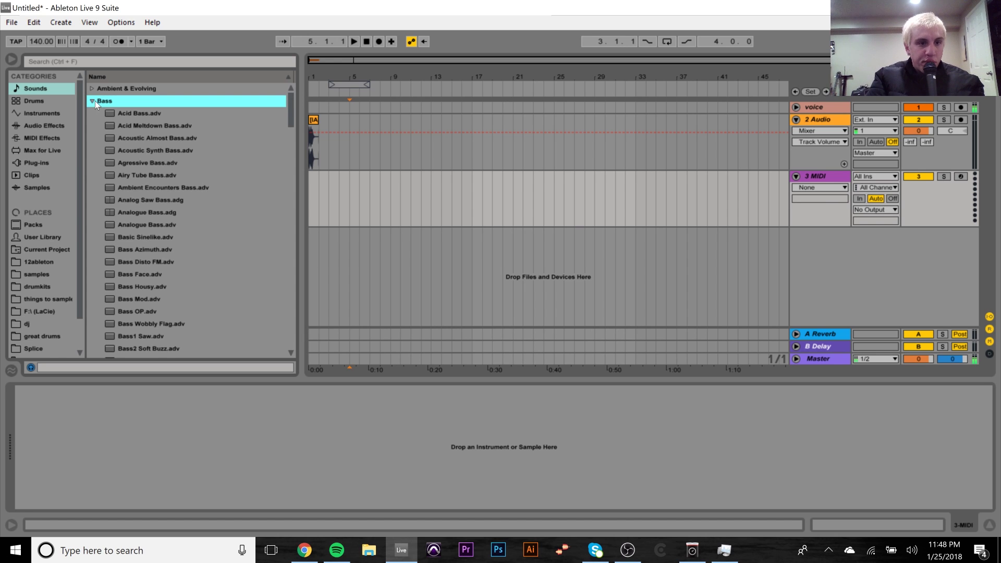
{"action": "left_click", "coordinate": [92, 100]}
{"action": "left_click", "coordinate": [42, 103]}
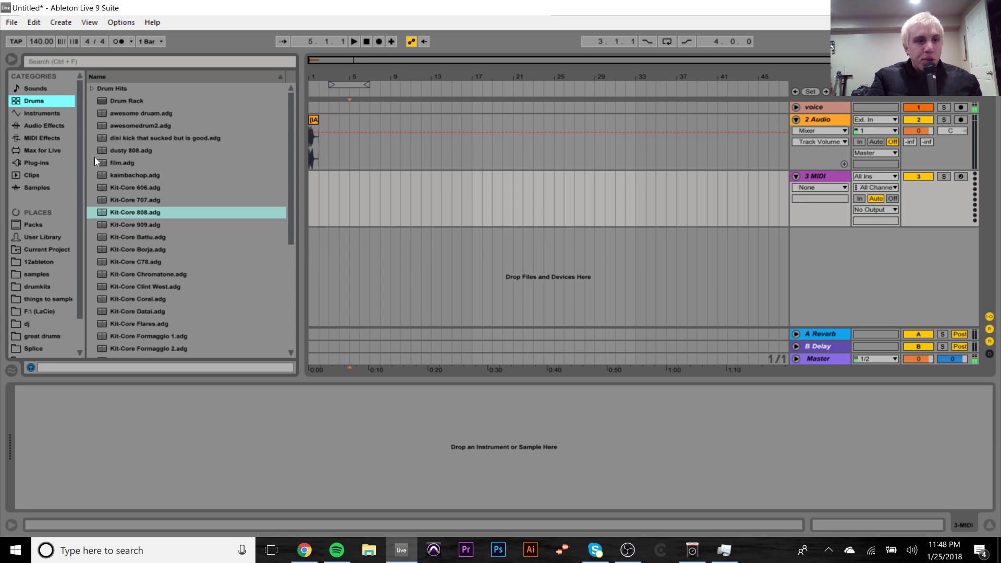
{"action": "left_click", "coordinate": [42, 114]}
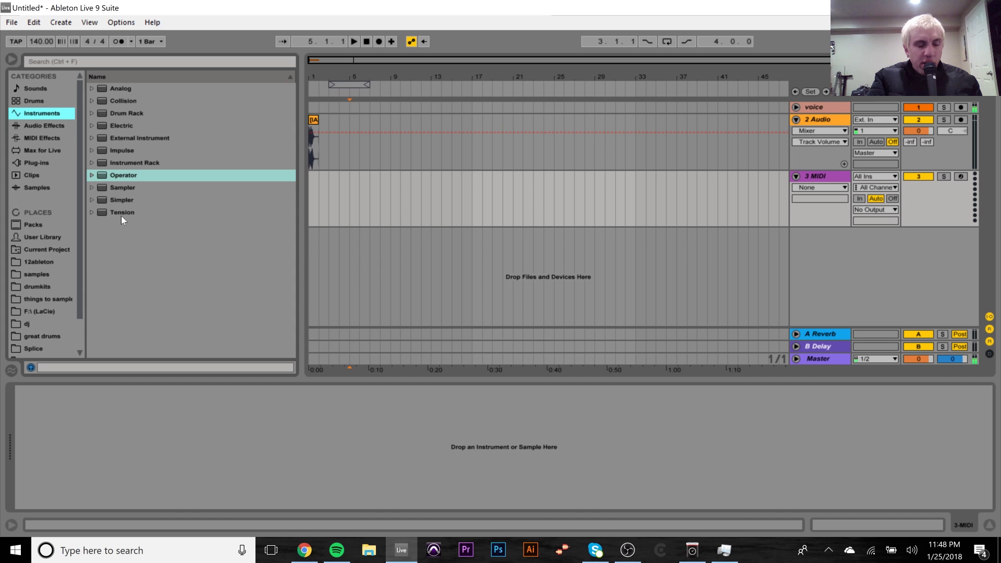
Browse Audio Effects and MIDI Effects, collapsing Multiband Dynamics and pointing out Arpeggiator.
{"action": "left_click", "coordinate": [41, 127]}
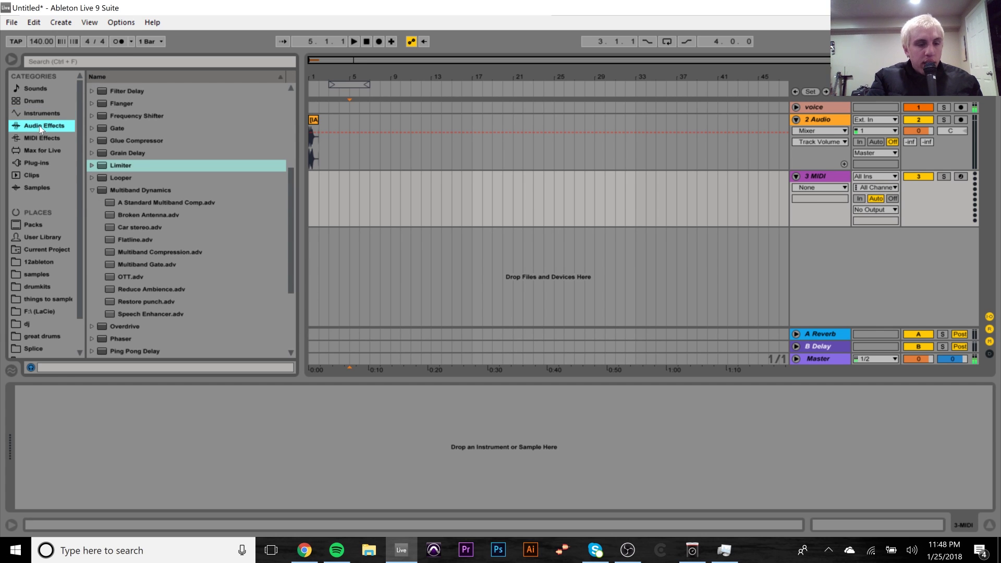
{"action": "left_click", "coordinate": [94, 191]}
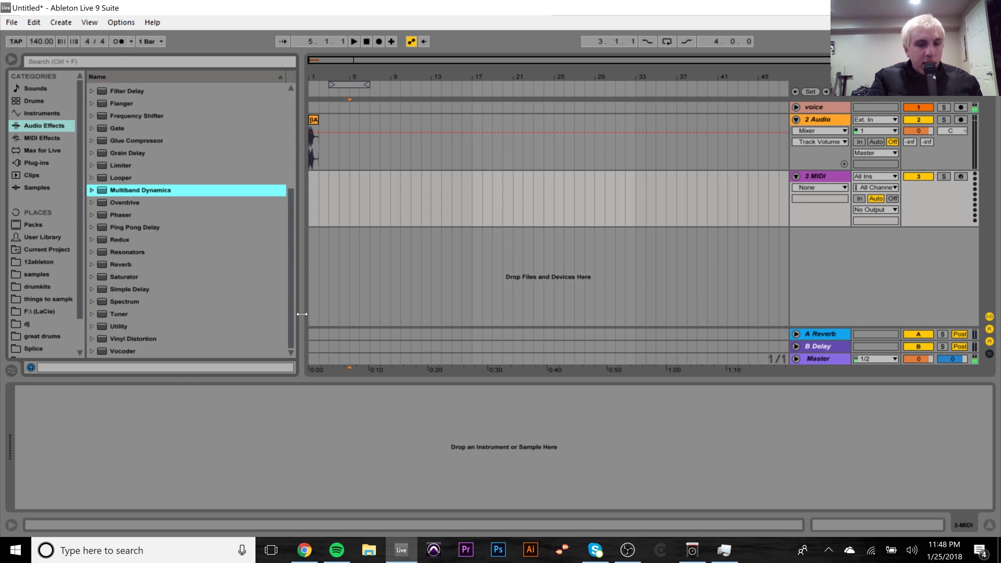
{"action": "scroll", "coordinate": [138, 282], "scroll_direction": "up", "scroll_amount": 5}
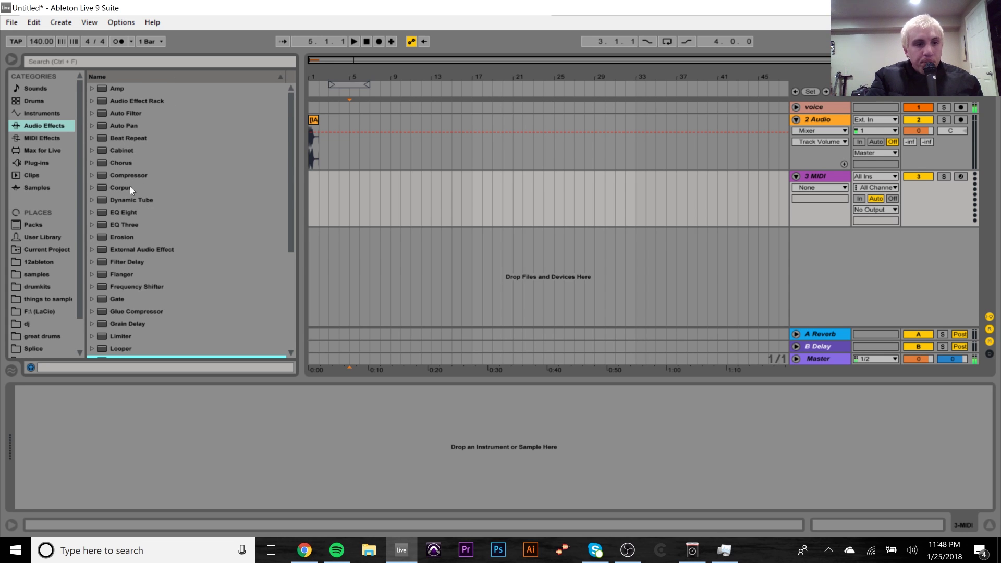
{"action": "left_click", "coordinate": [35, 139]}
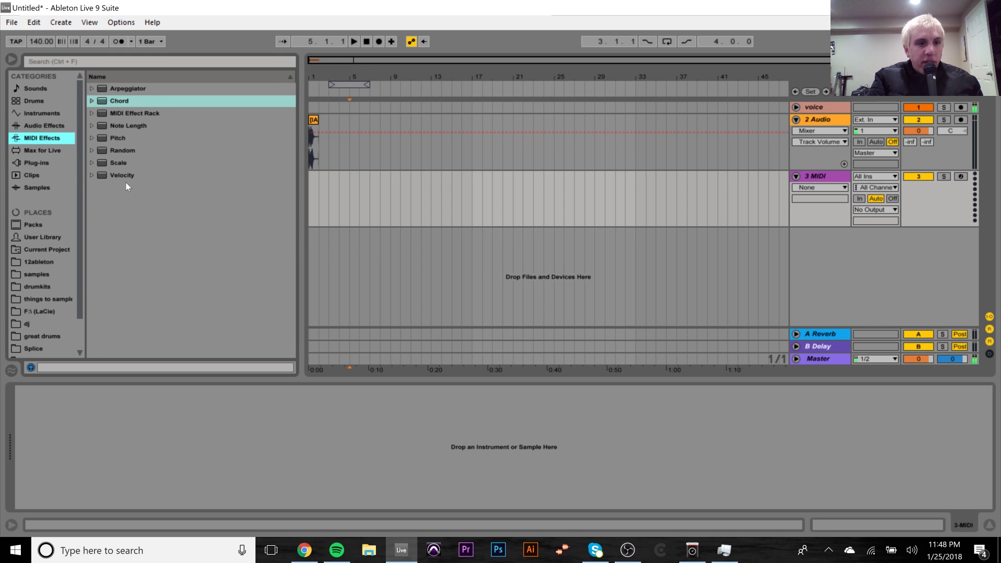
{"action": "left_click", "coordinate": [128, 90]}
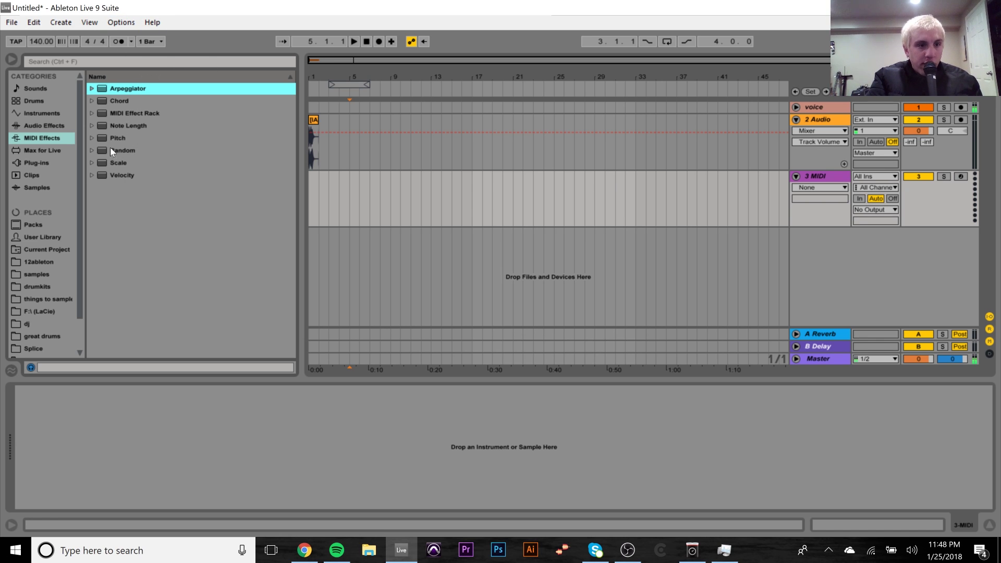
Browse Max for Live and Plug-ins, then show the File/Folder page of Preferences.
{"action": "left_click", "coordinate": [40, 150]}
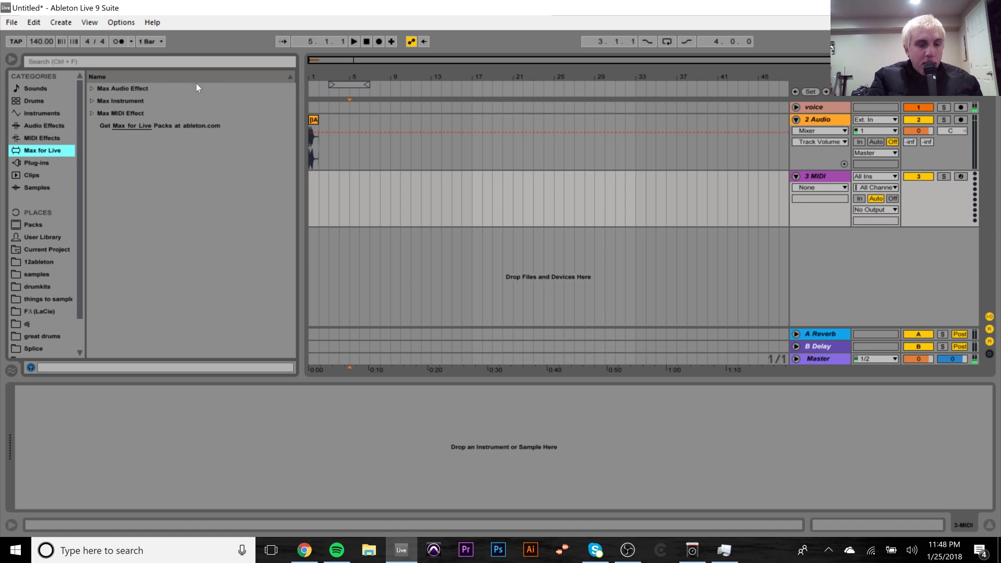
{"action": "left_click", "coordinate": [92, 101]}
{"action": "left_click", "coordinate": [92, 101]}
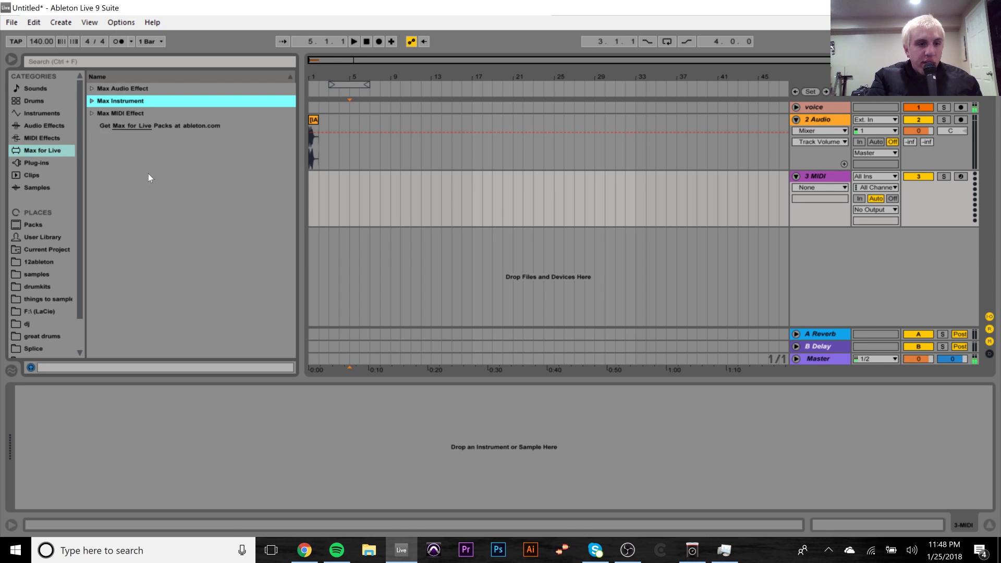
{"action": "left_click", "coordinate": [42, 164]}
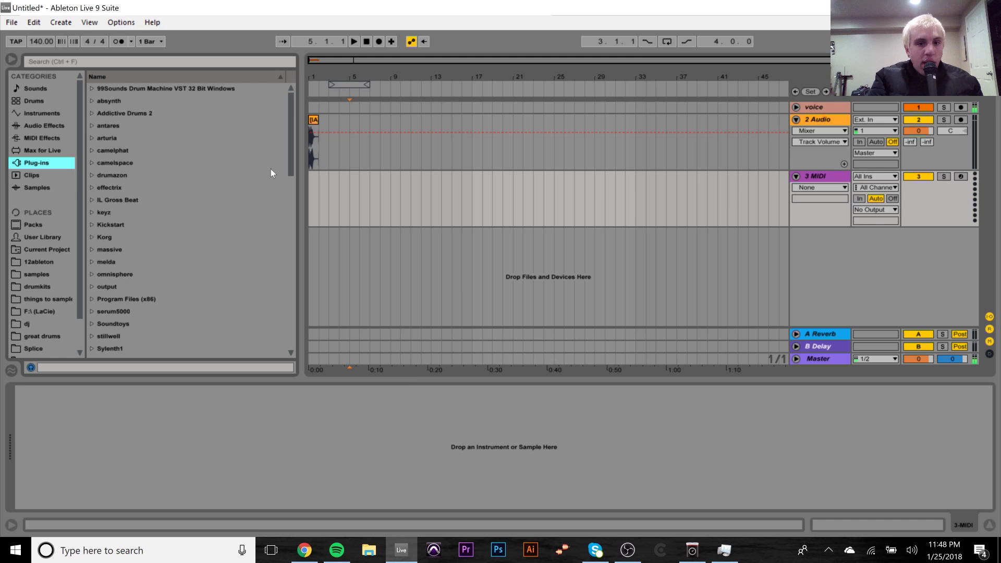
{"action": "key", "text": "ctrl+comma"}
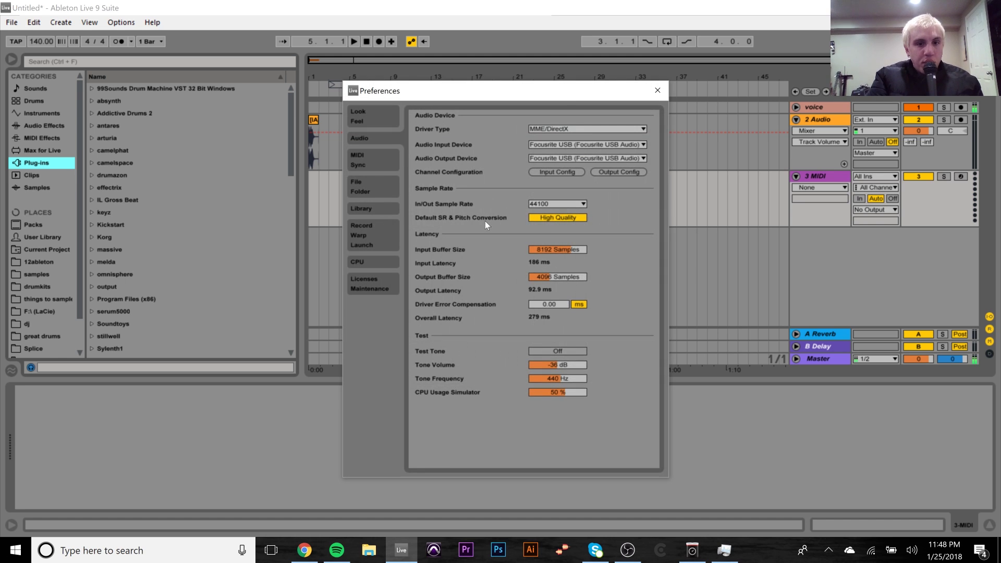
{"action": "left_click", "coordinate": [363, 190]}
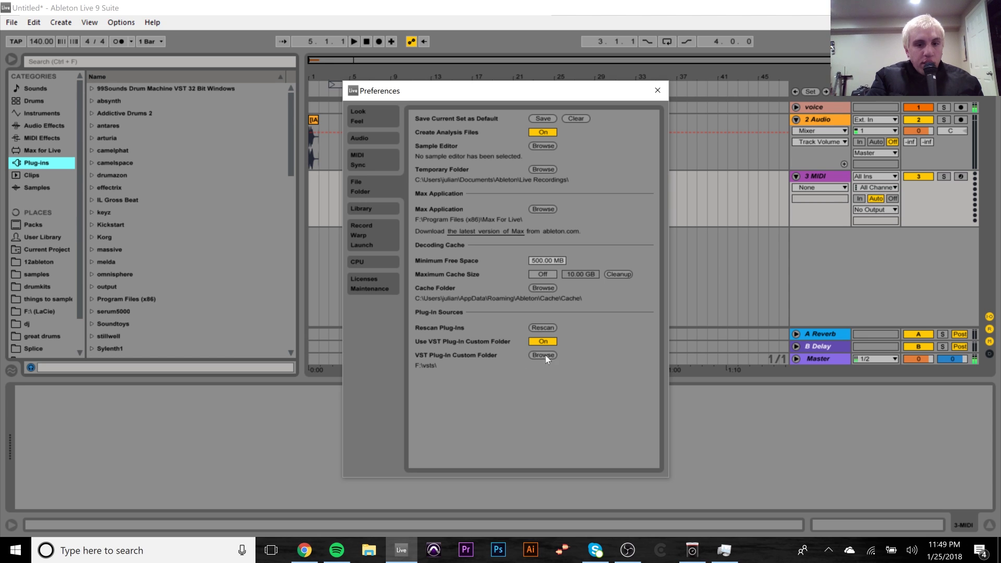
Close Preferences and list the .wav files in the Samples category.
{"action": "left_click", "coordinate": [658, 92]}
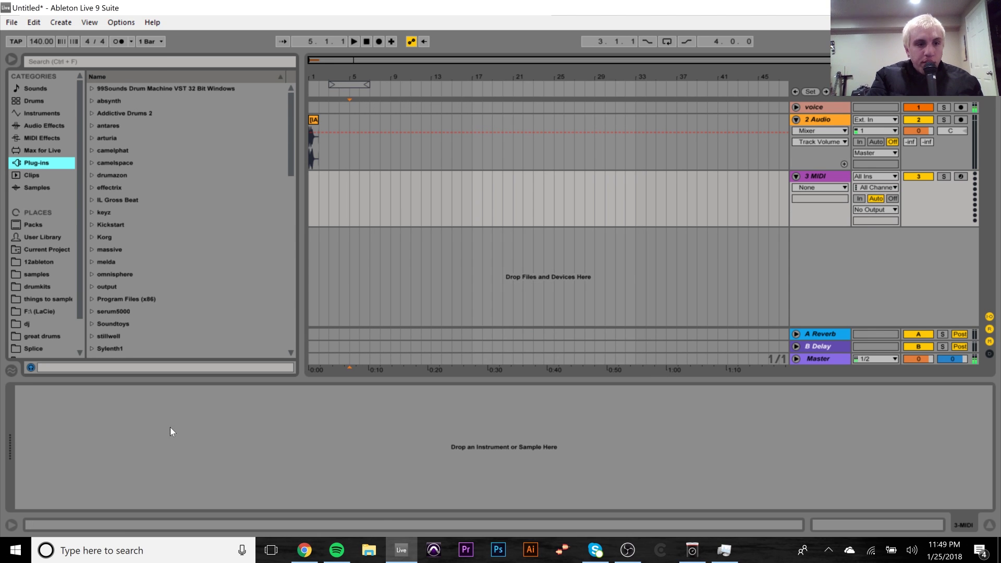
{"action": "left_click", "coordinate": [35, 187]}
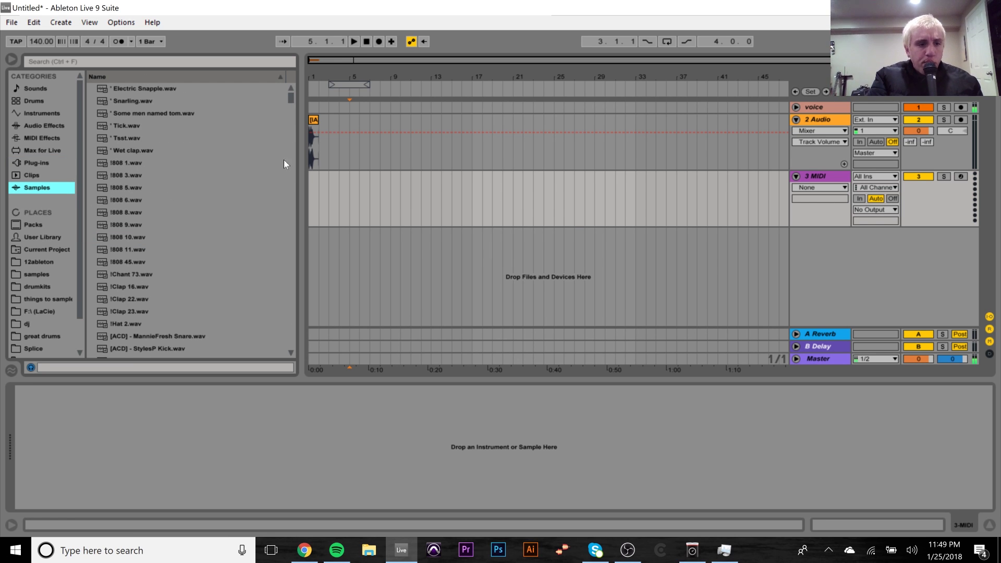
{"action": "left_click_drag", "start_coordinate": [80, 195], "coordinate": [76, 231]}
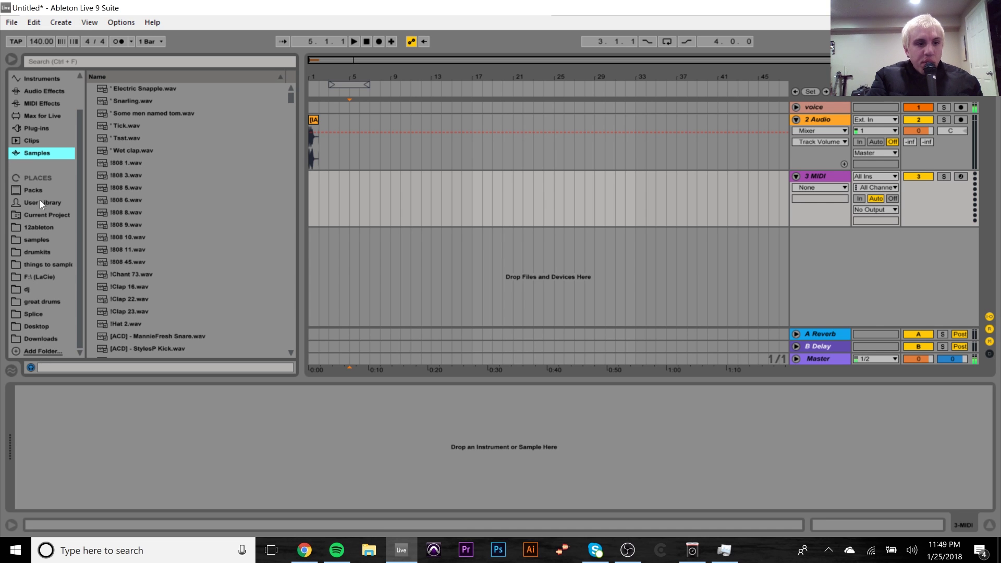
Browse the samples folder, collapse the Drumcodes folder, and cancel an Add Folder attempt.
{"action": "left_click", "coordinate": [40, 239]}
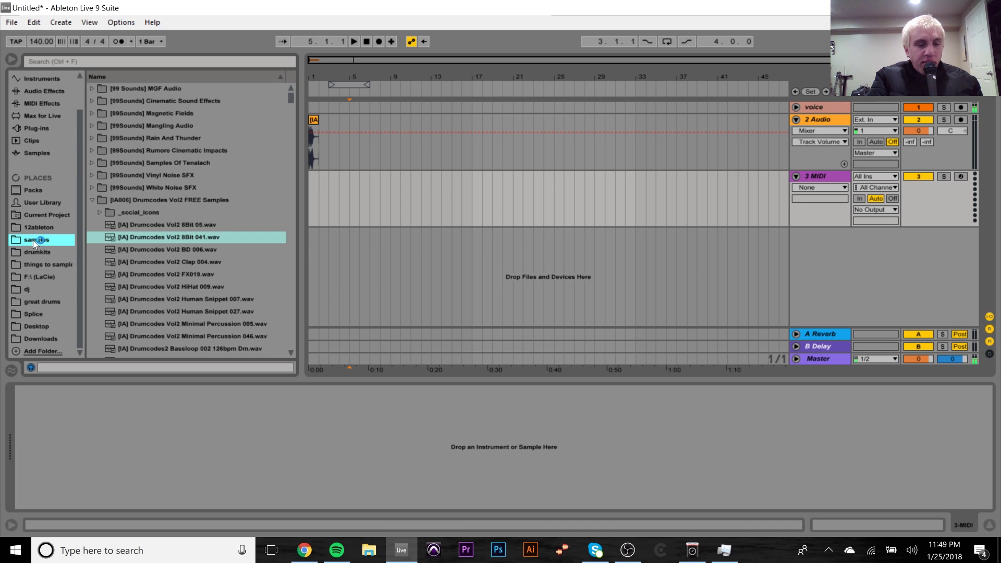
{"action": "left_click", "coordinate": [93, 200]}
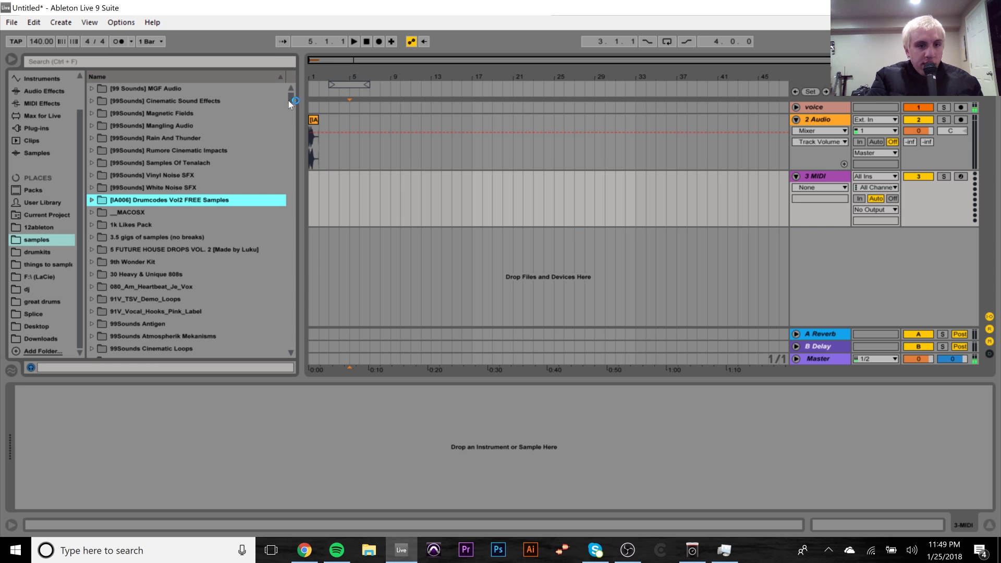
{"action": "left_click_drag", "start_coordinate": [290, 100], "coordinate": [283, 225]}
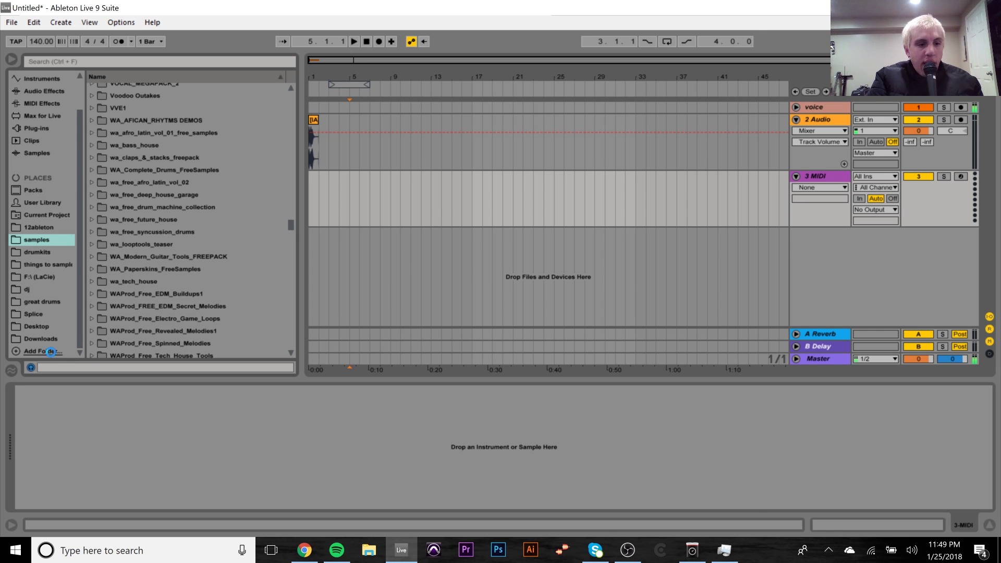
{"action": "left_click", "coordinate": [51, 350]}
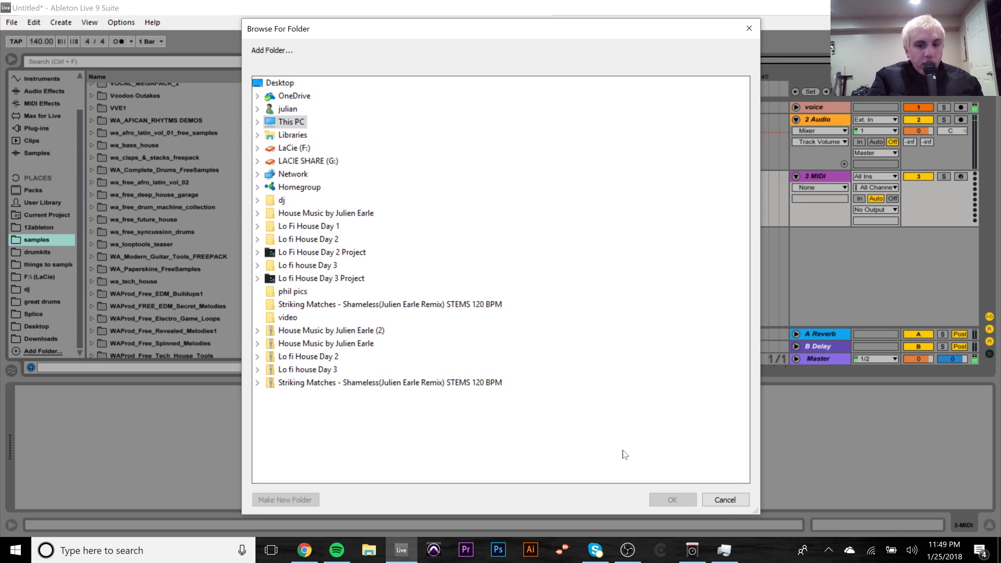
{"action": "left_click", "coordinate": [725, 501]}
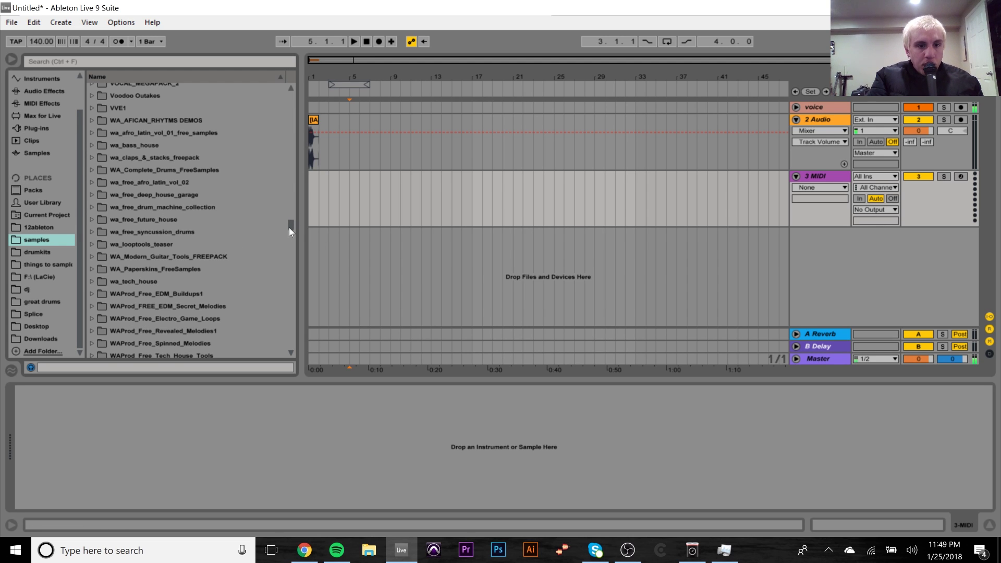
Load Operator onto the 3 MIDI track and insert an empty MIDI clip over bars 1–4.
{"action": "left_click_drag", "start_coordinate": [290, 228], "coordinate": [291, 221]}
{"action": "left_click", "coordinate": [46, 79]}
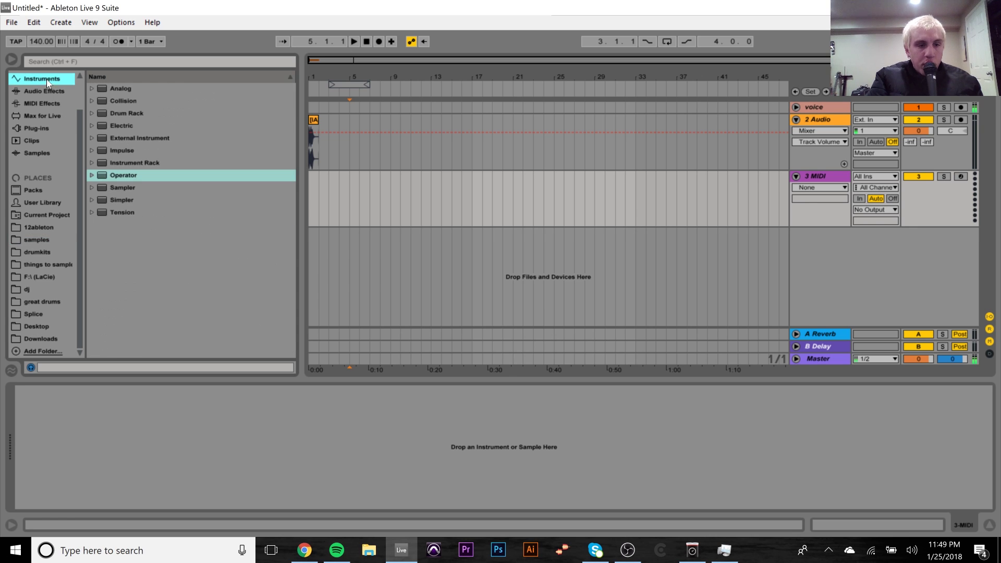
{"action": "left_click_drag", "start_coordinate": [123, 175], "coordinate": [324, 204]}
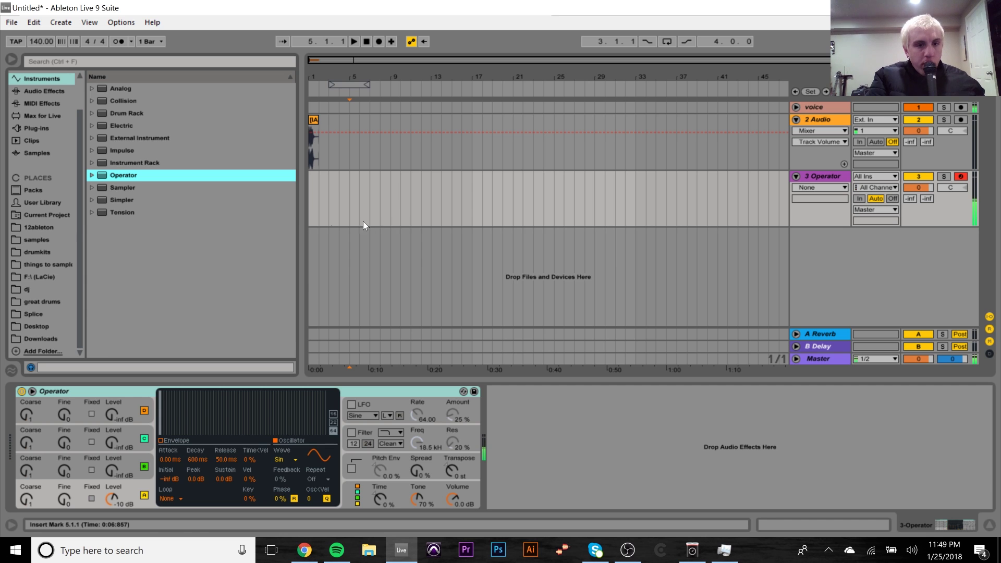
{"action": "left_click_drag", "start_coordinate": [310, 204], "coordinate": [319, 203]}
{"action": "left_click", "coordinate": [351, 198], "text": "shift"}
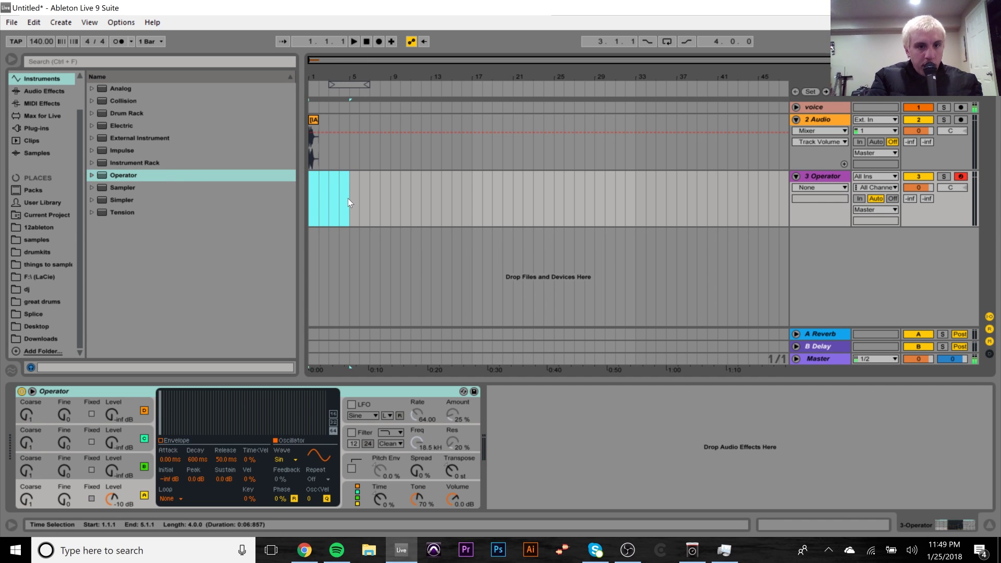
{"action": "key", "text": "ctrl+shift+m"}
Delete the short 2 Audio clip and enter a C3–E3–G3 chord at the clip start.
{"action": "left_click", "coordinate": [312, 119]}
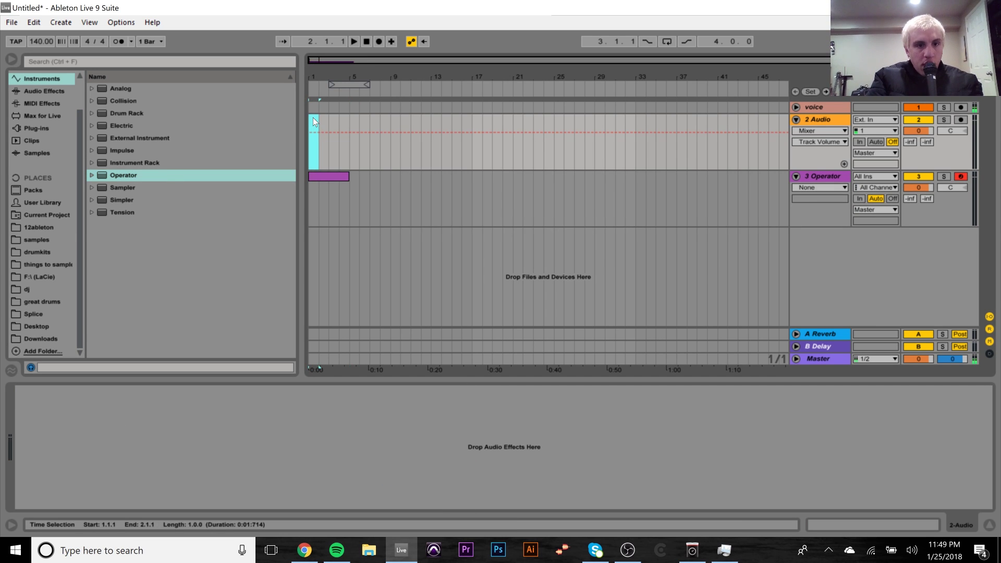
{"action": "key", "text": "Delete"}
{"action": "double_click", "coordinate": [328, 181]}
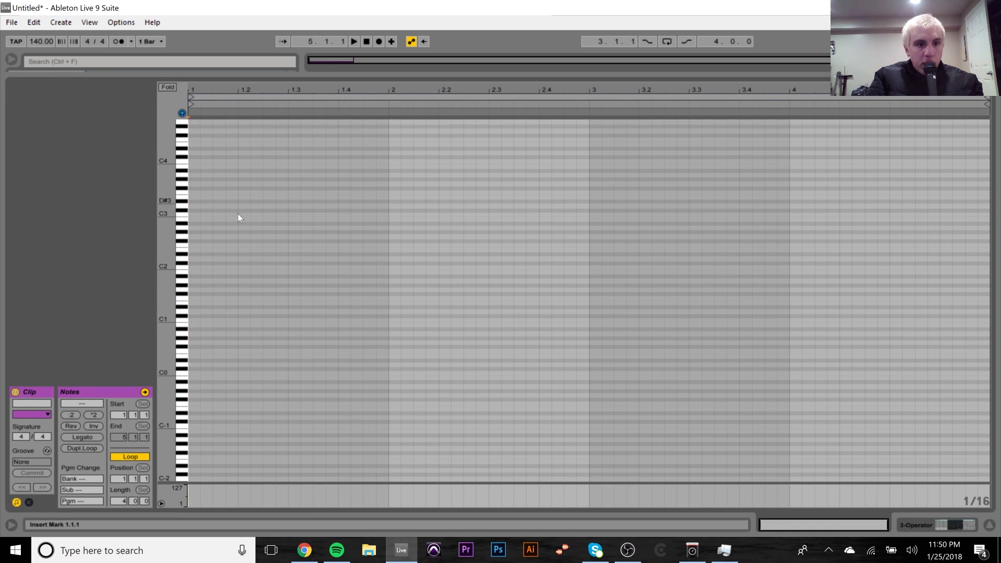
{"action": "double_click", "coordinate": [193, 215]}
{"action": "double_click", "coordinate": [195, 197]}
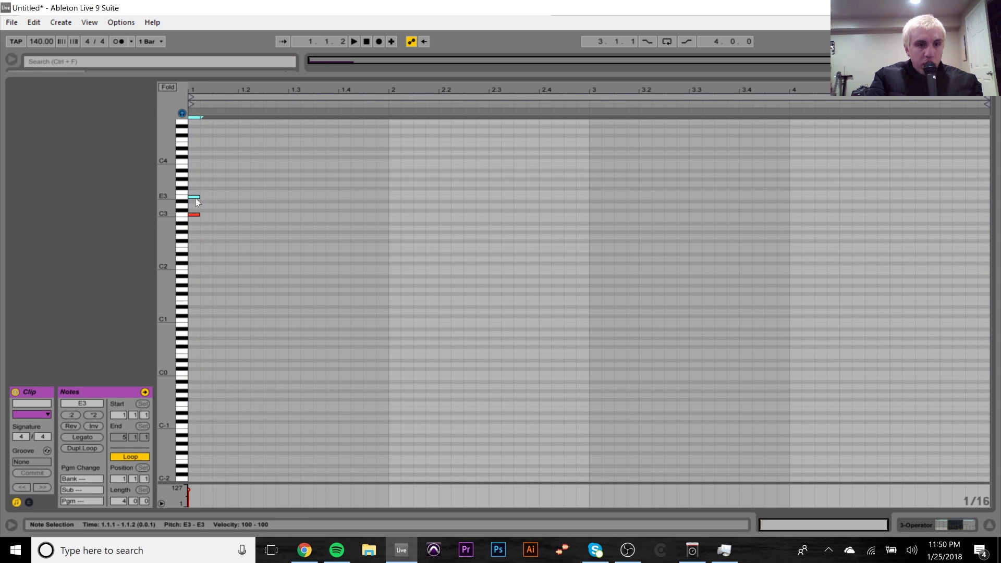
{"action": "double_click", "coordinate": [193, 184]}
Stretch the chord across all four bars, crop the clip, and play it back.
{"action": "left_click_drag", "start_coordinate": [192, 177], "coordinate": [201, 254]}
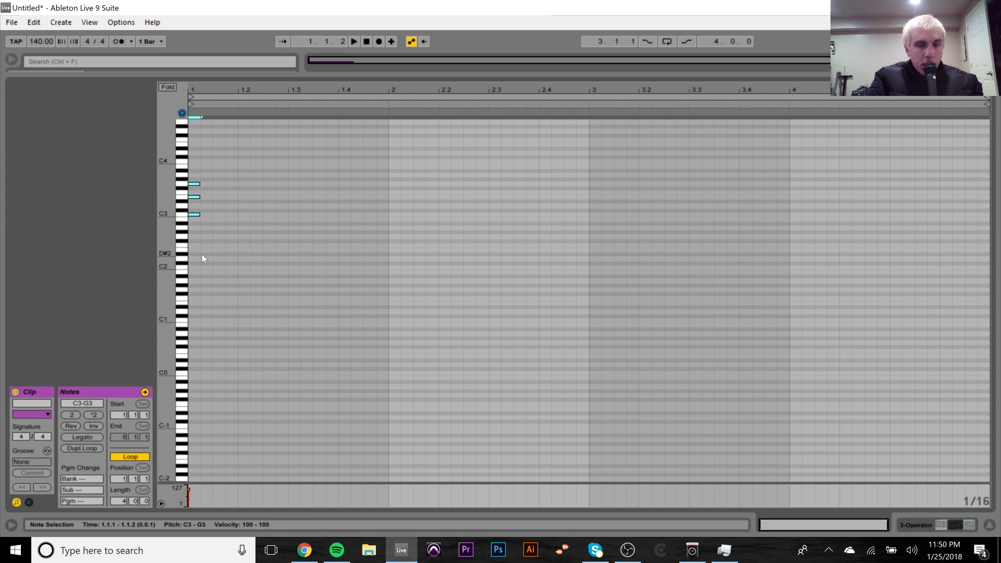
{"action": "left_click_drag", "start_coordinate": [196, 218], "coordinate": [996, 218]}
{"action": "left_click_drag", "start_coordinate": [822, 396], "coordinate": [777, 119]}
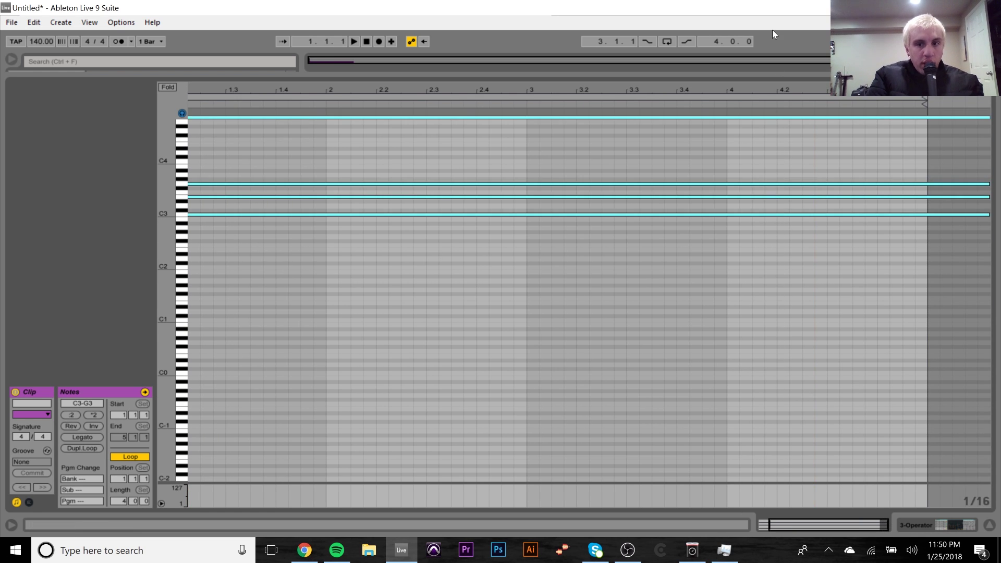
{"action": "right_click", "coordinate": [729, 136]}
{"action": "left_click", "coordinate": [759, 204]}
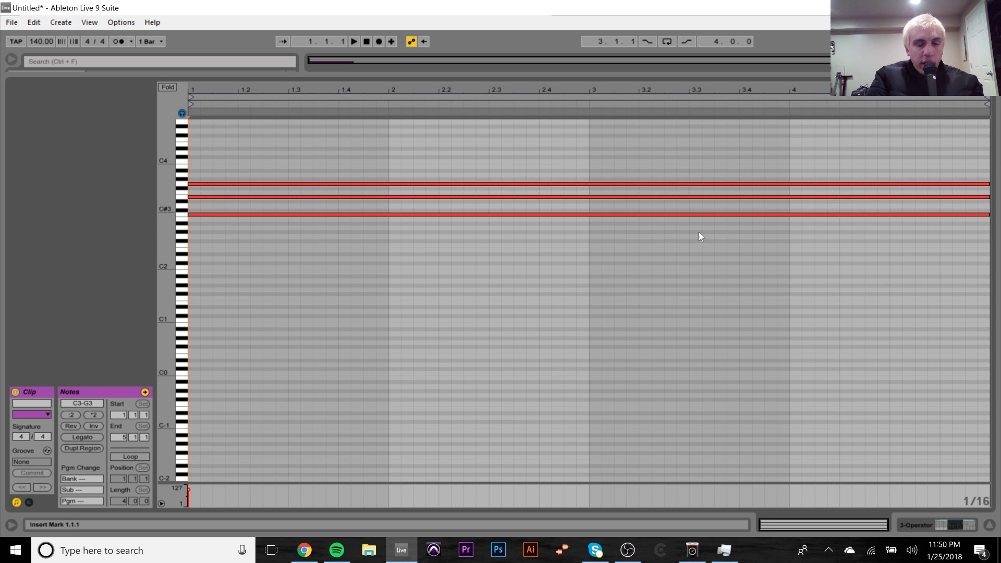
{"action": "key", "text": "space"}
{"action": "key", "text": "space"}
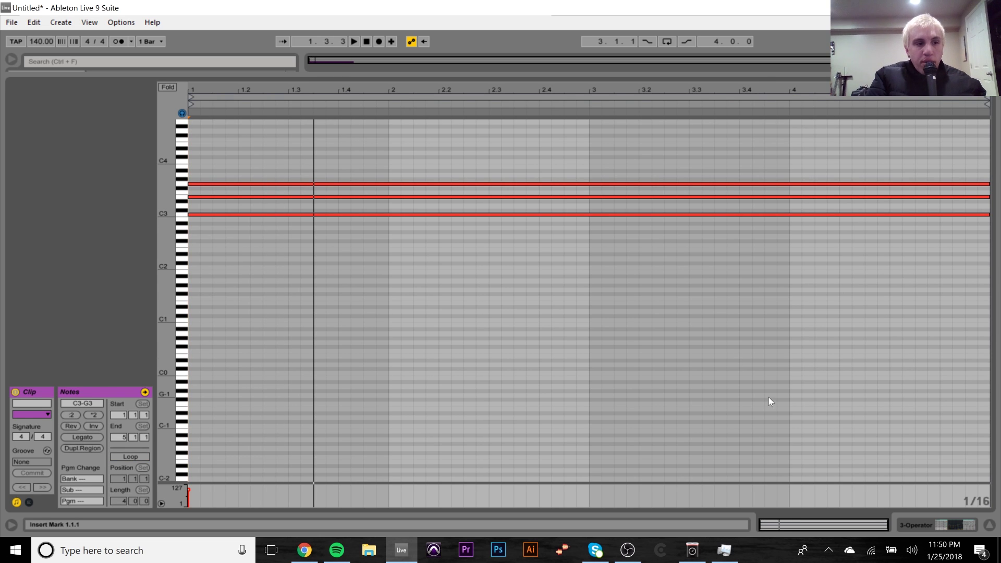
{"action": "left_click", "coordinate": [938, 525]}
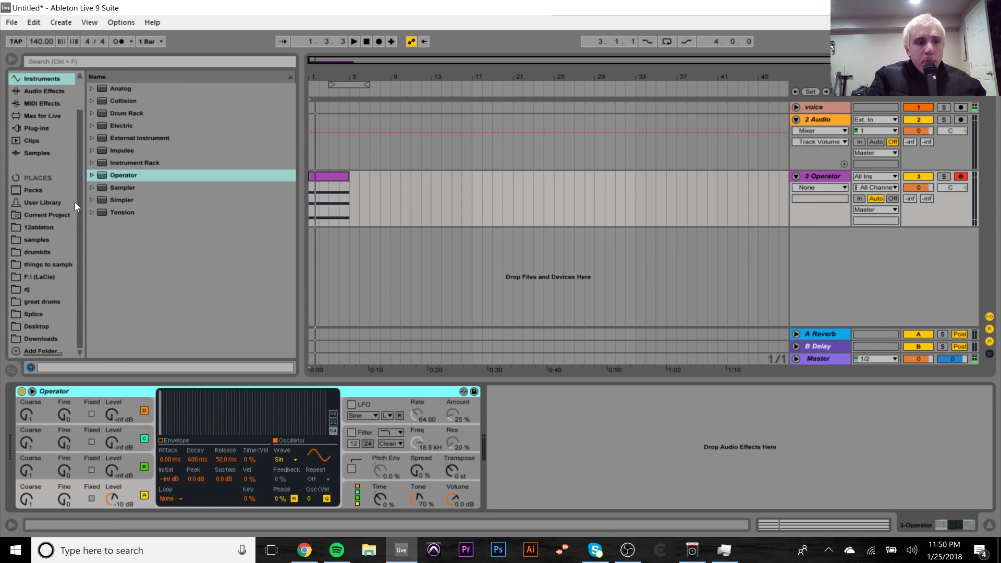
Place loop 01 from VPE3 Live Ac Loops Stage 128BPM at bar 9 on 2 Audio.
{"action": "left_click", "coordinate": [34, 240]}
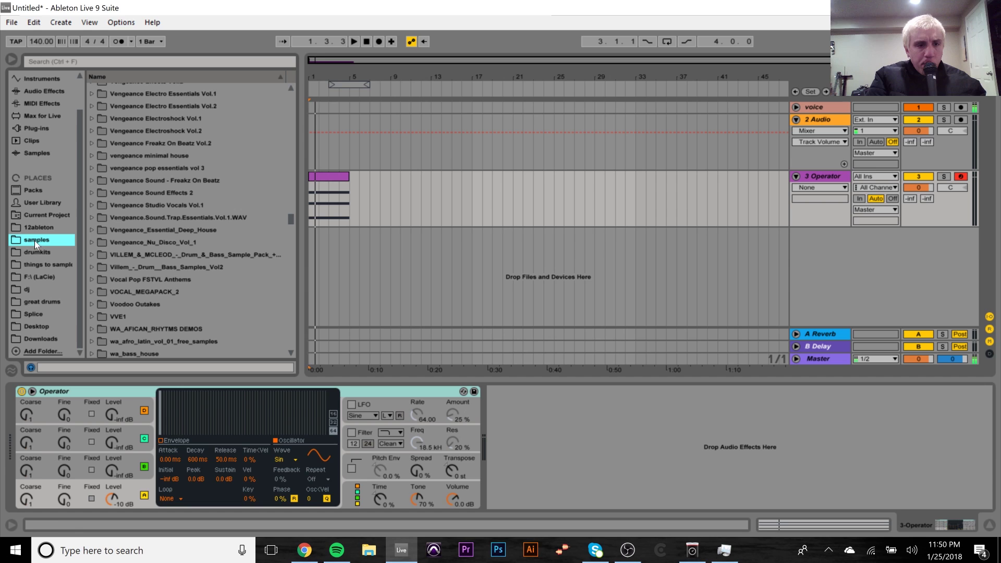
{"action": "left_click", "coordinate": [91, 168]}
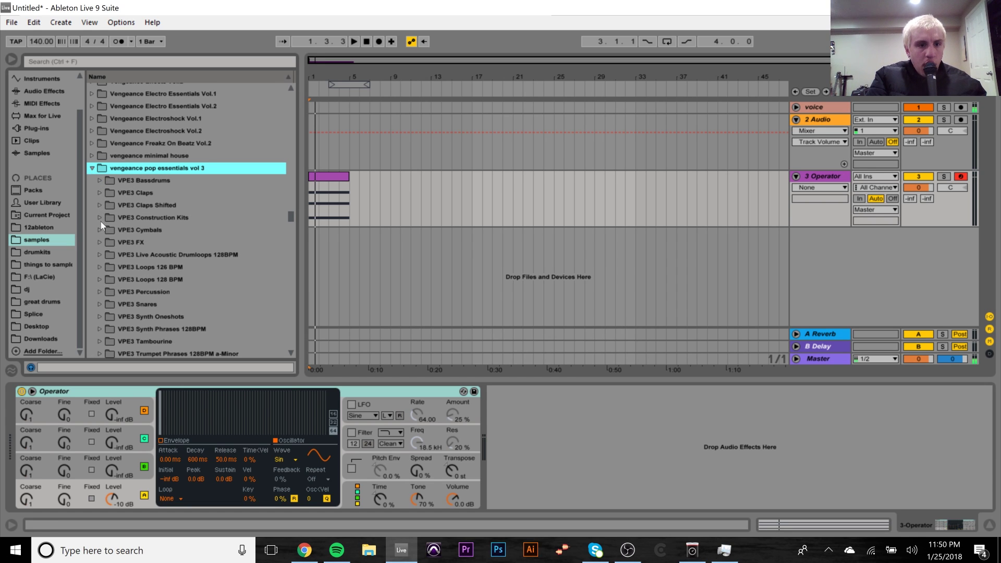
{"action": "left_click", "coordinate": [101, 255]}
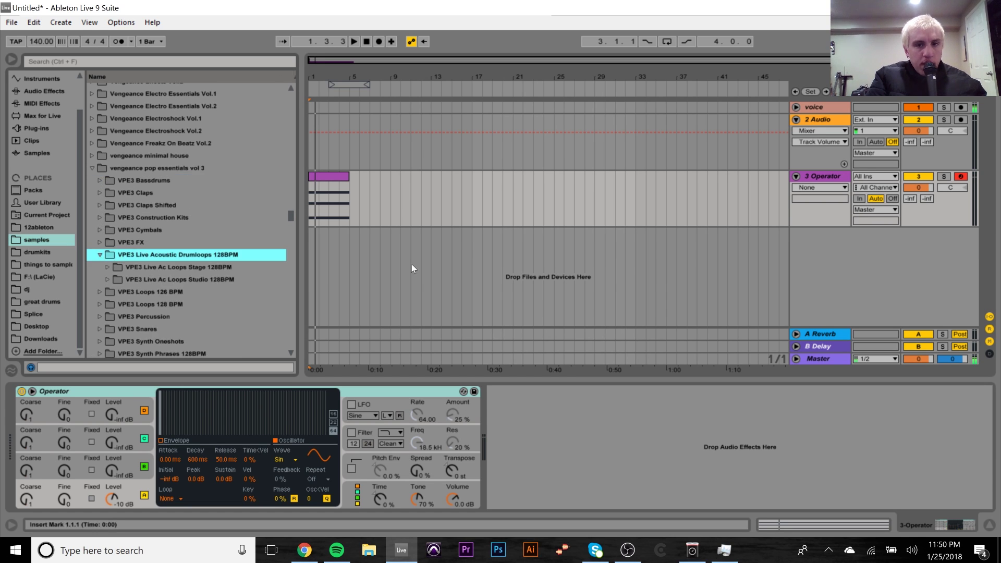
{"action": "left_click", "coordinate": [109, 267]}
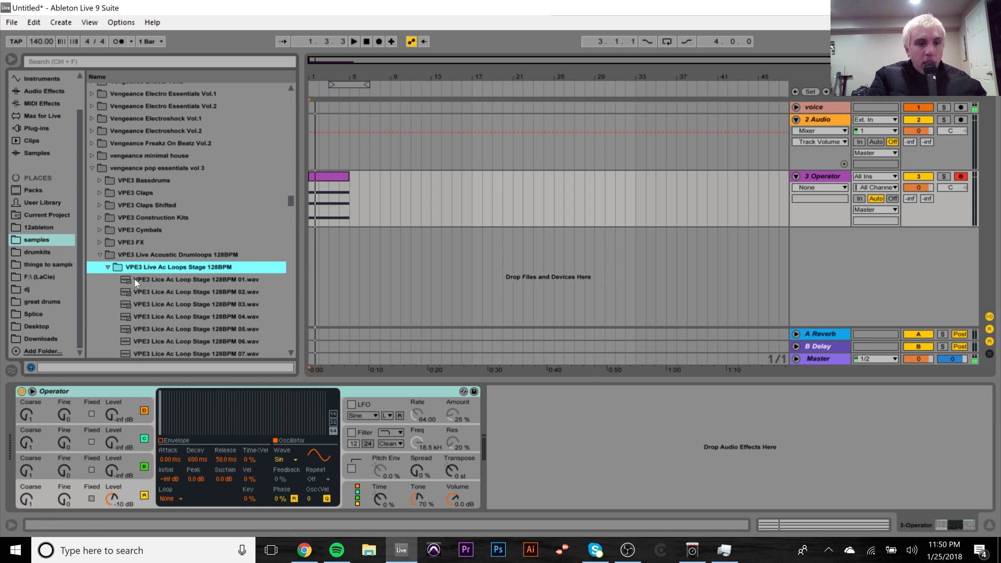
{"action": "left_click_drag", "start_coordinate": [144, 285], "coordinate": [432, 121]}
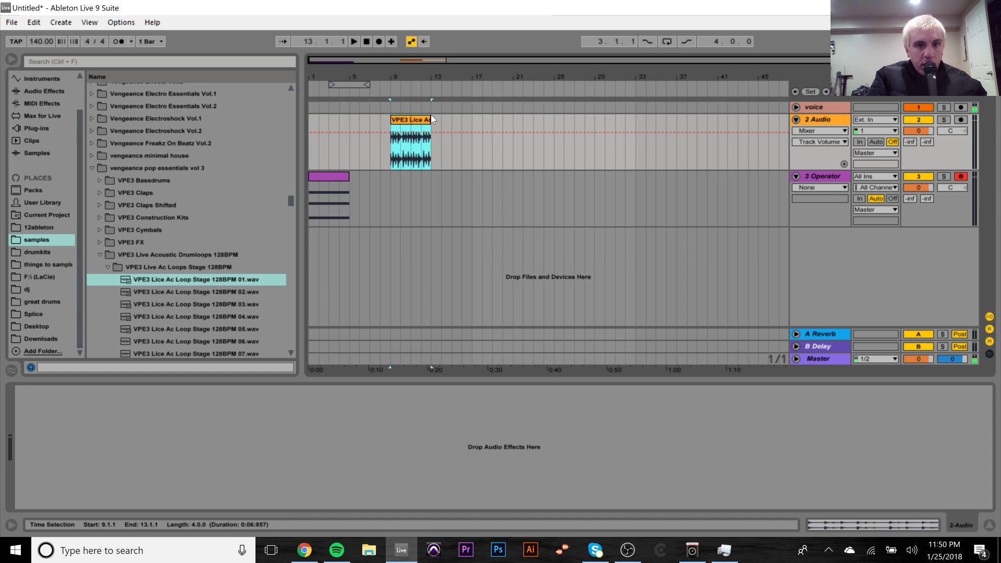
Play and stop the drum loop, delete its clip, and return to bar 1.
{"action": "key", "text": "space"}
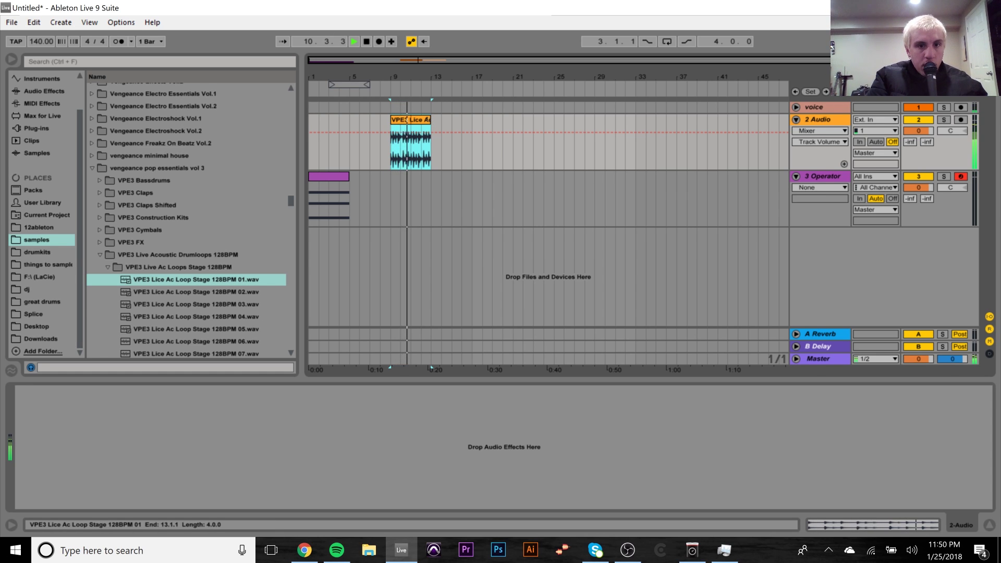
{"action": "key", "text": "space"}
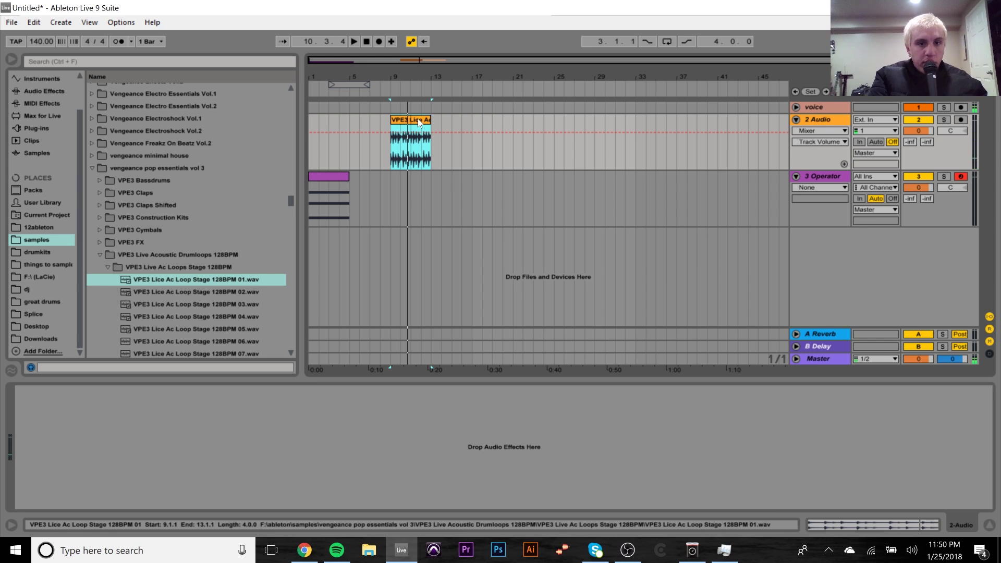
{"action": "key", "text": "Delete"}
{"action": "left_click", "coordinate": [308, 121]}
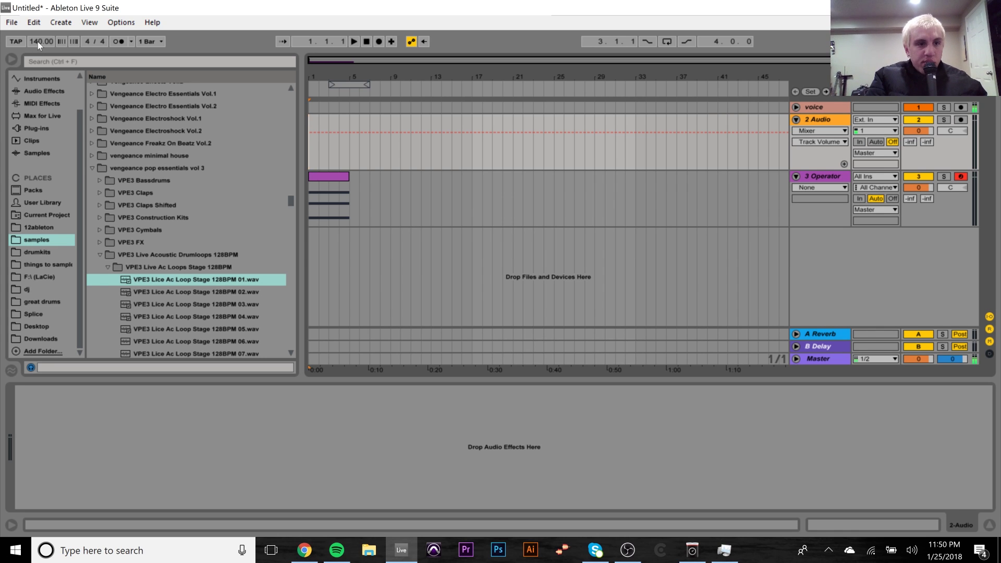
Set the tempo to 121 BPM, play from bar 5 and stop, and turn off the metronome.
{"action": "left_click_drag", "start_coordinate": [37, 42], "coordinate": [38, 51]}
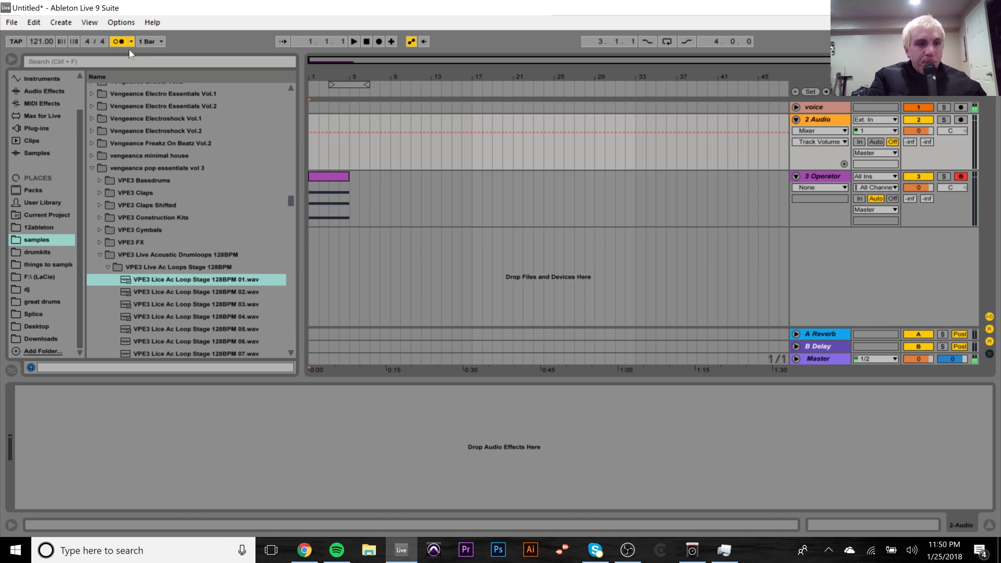
{"action": "left_click", "coordinate": [349, 117]}
{"action": "key", "text": "space"}
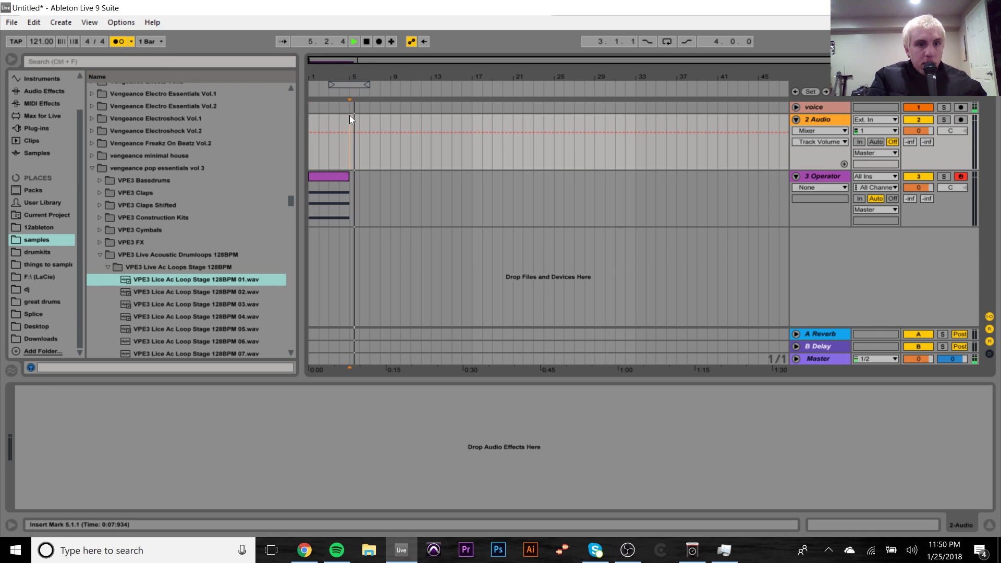
{"action": "key", "text": "space"}
{"action": "left_click", "coordinate": [119, 42]}
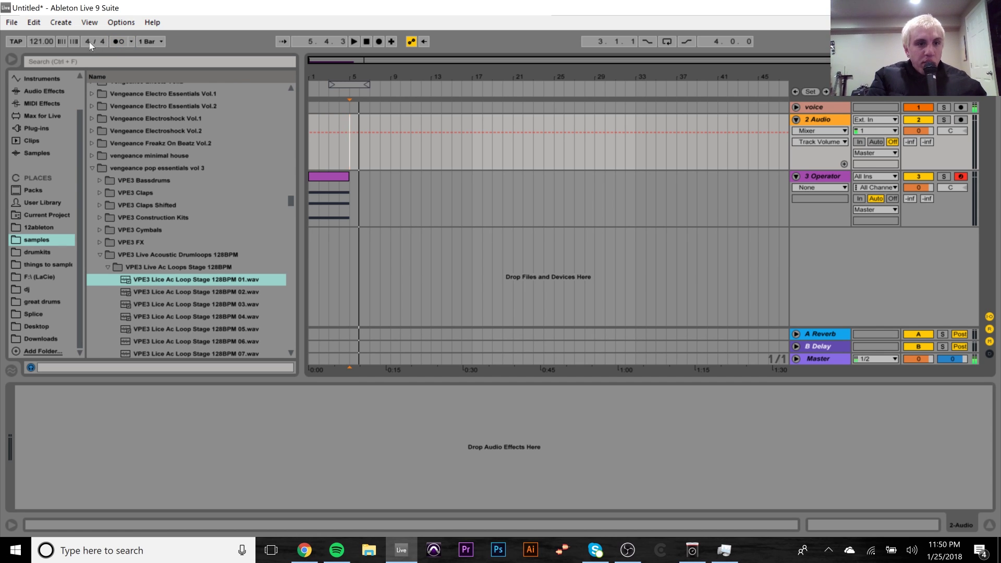
{"action": "key", "text": "Tab"}
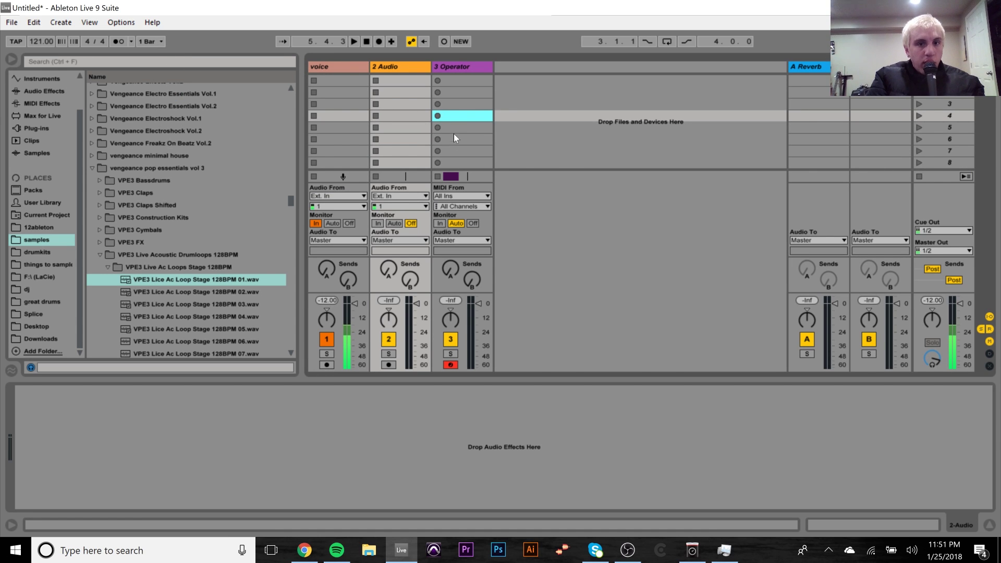
{"action": "key", "text": "Tab"}
{"action": "left_click", "coordinate": [161, 43]}
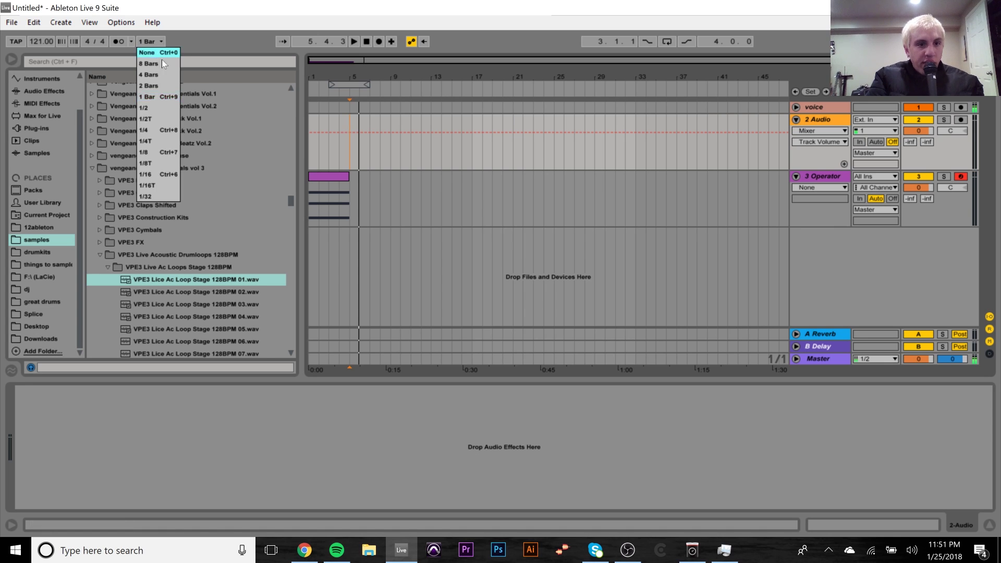
{"action": "left_click", "coordinate": [157, 151]}
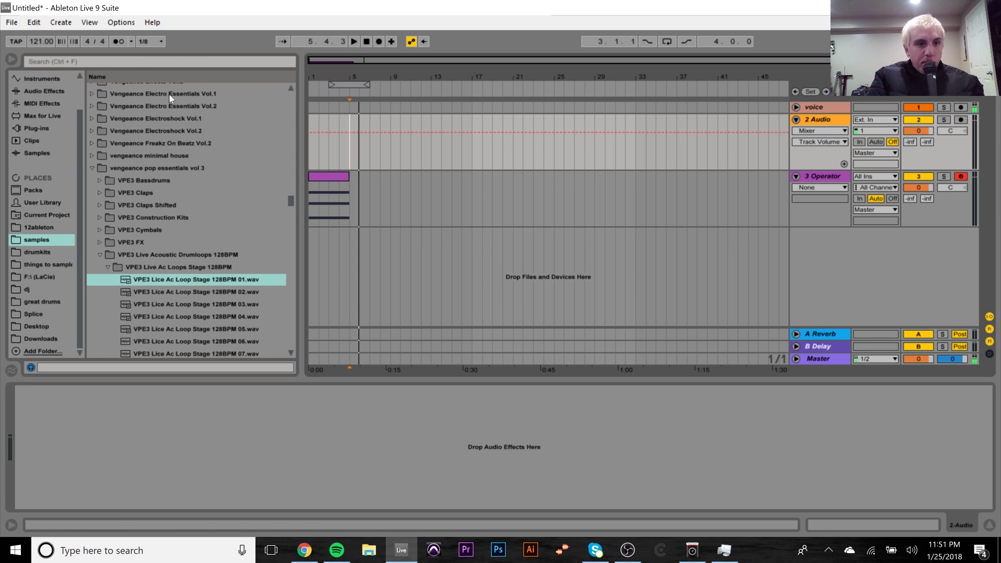
{"action": "left_click", "coordinate": [153, 42]}
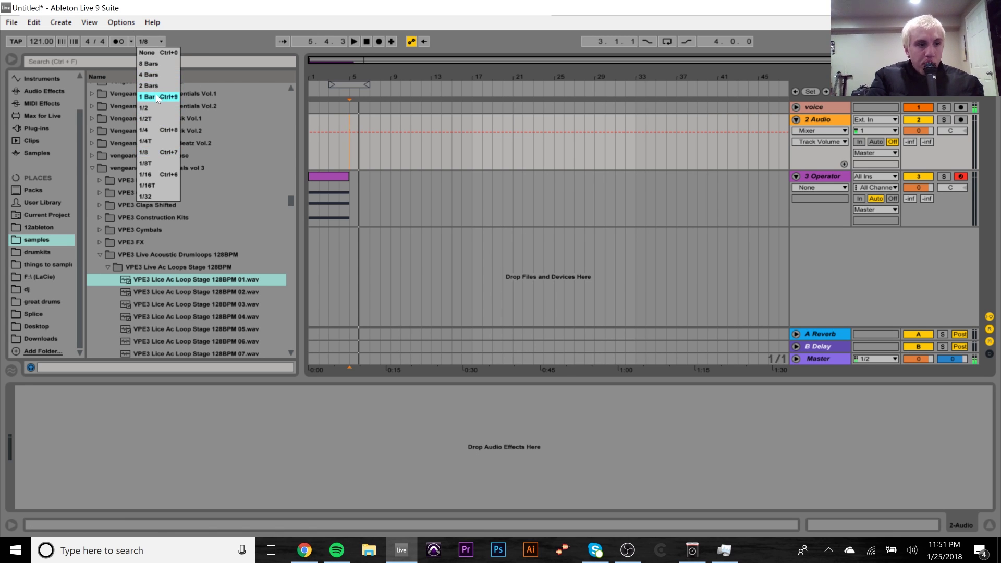
{"action": "left_click", "coordinate": [155, 96]}
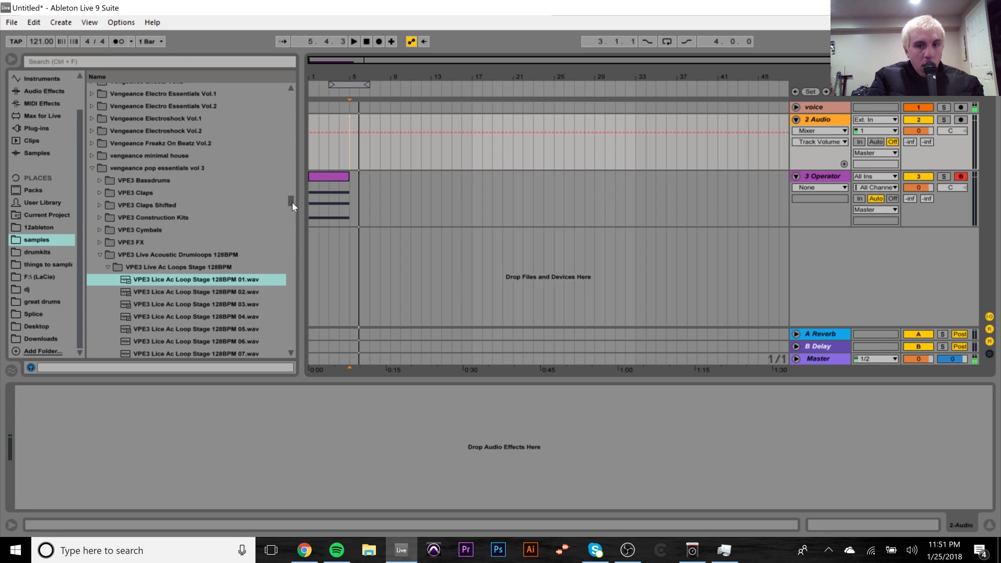
{"action": "left_click_drag", "start_coordinate": [292, 202], "coordinate": [292, 159]}
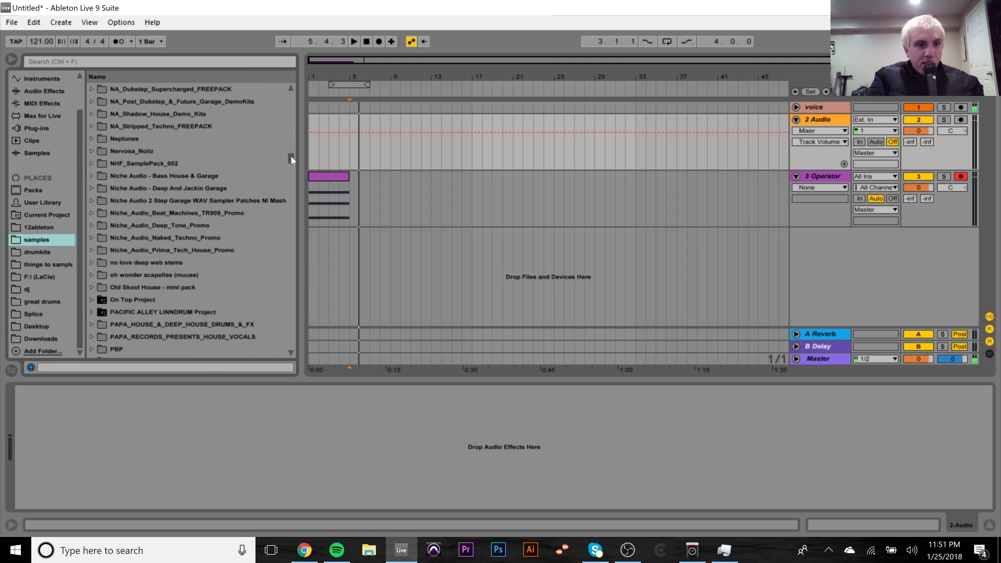
{"action": "left_click_drag", "start_coordinate": [78, 142], "coordinate": [86, 73]}
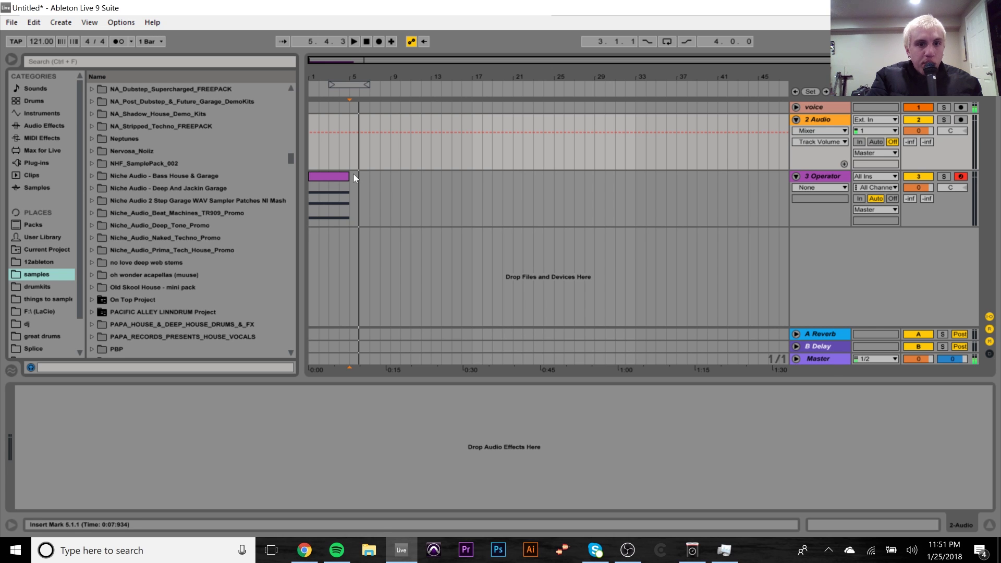
{"action": "key", "text": "space"}
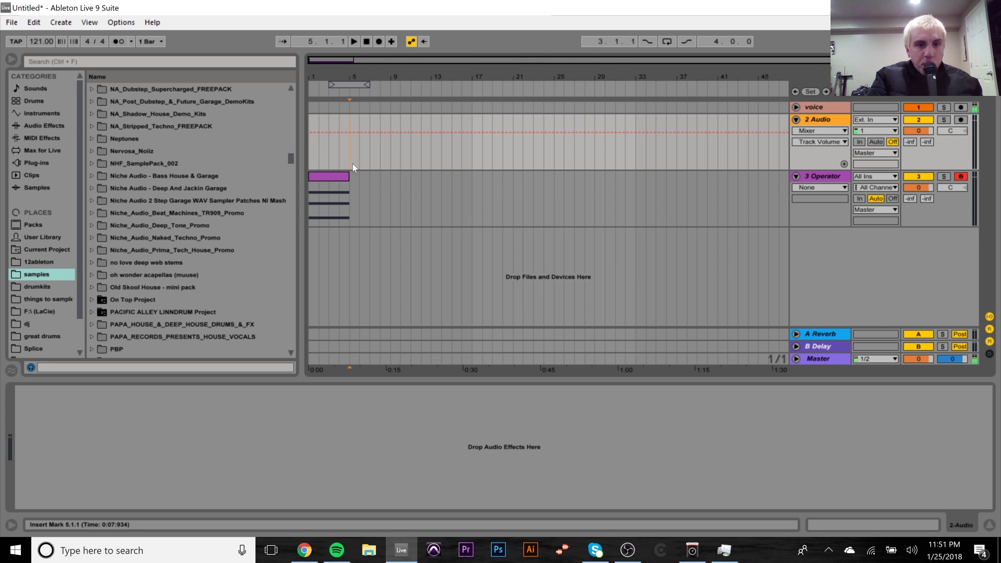